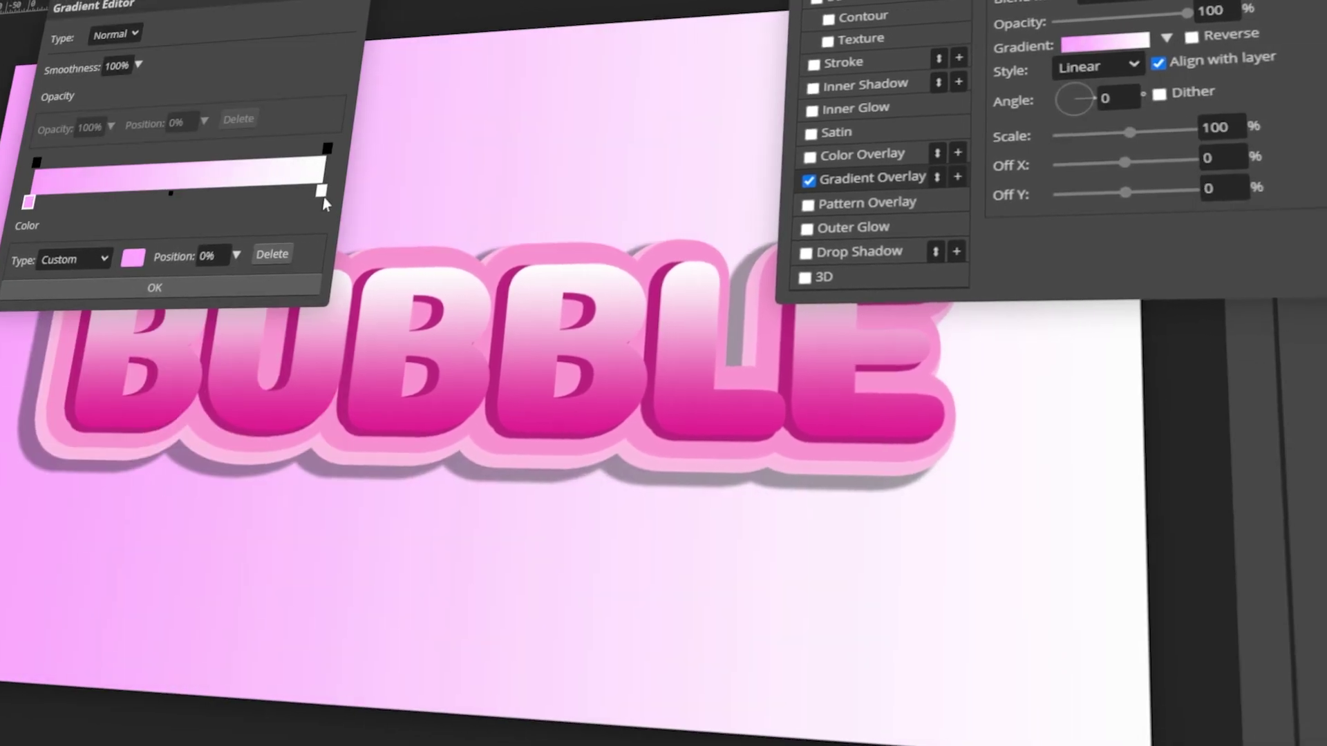
pyautogui.click(127, 393)
pyautogui.click(118, 565)
pyautogui.click(15, 424)
pyautogui.click(289, 365)
pyautogui.doubleClick(323, 192)
pyautogui.moveTo(21, 484); pyautogui.dragTo(0, 353)
pyautogui.click(213, 363)
pyautogui.click(132, 285)
pyautogui.click(1087, 39)
pyautogui.click(1011, 43)
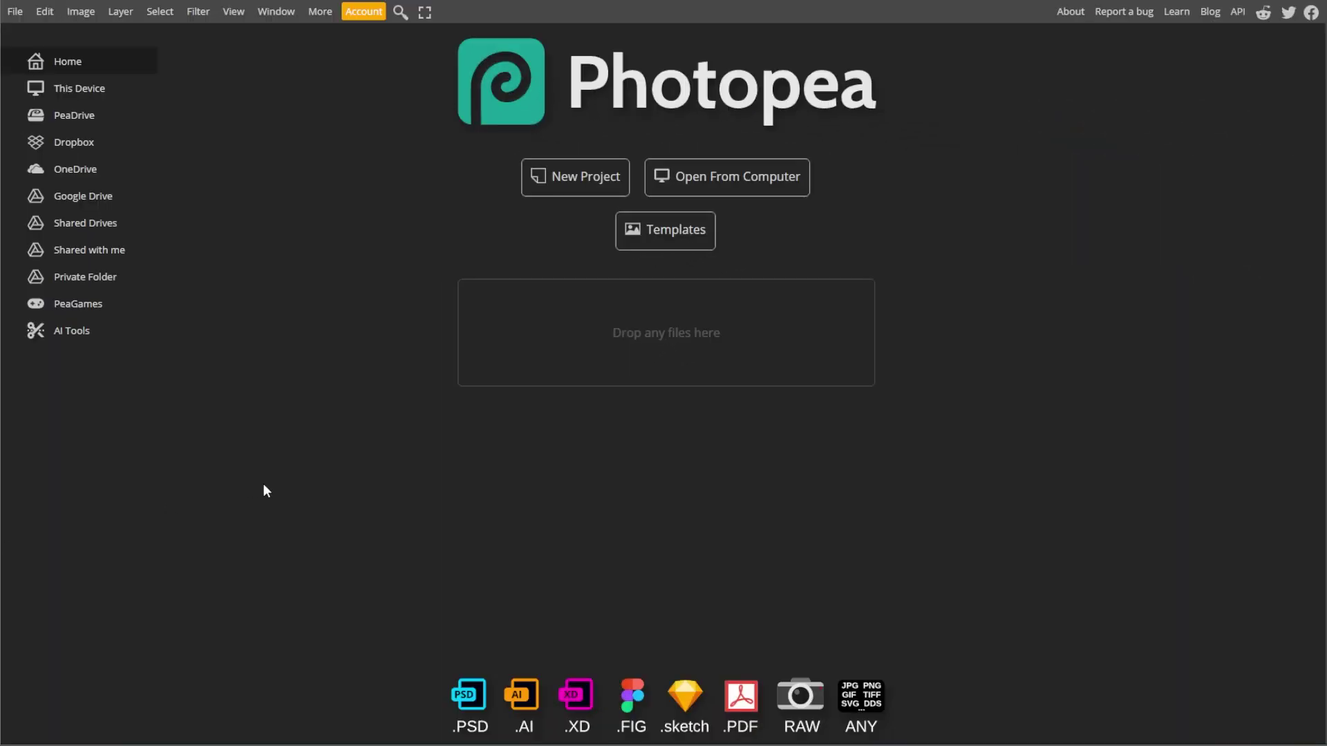
# Create a new project from the FB Event Image preset, 1920 x 1080 px, with a white background
pyautogui.click(15, 13)
pyautogui.click(37, 40)
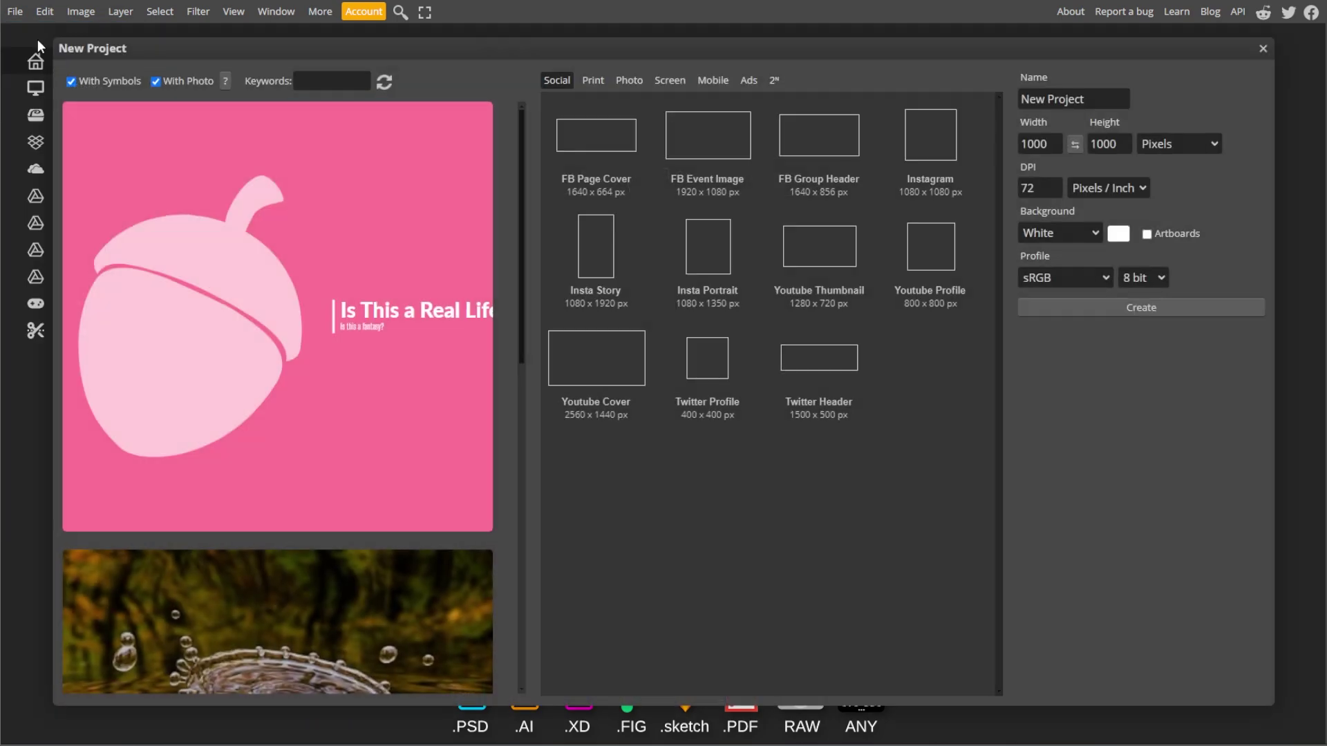
pyautogui.click(725, 149)
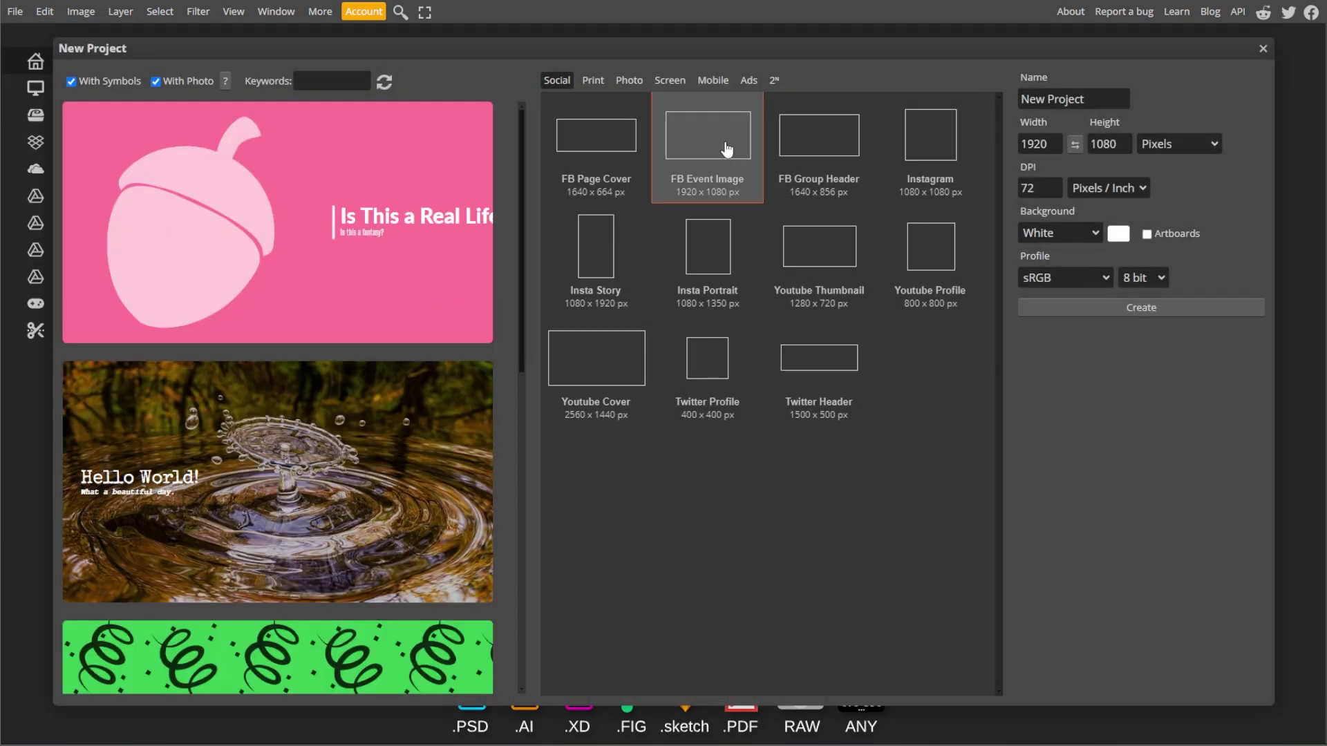
pyautogui.click(1092, 310)
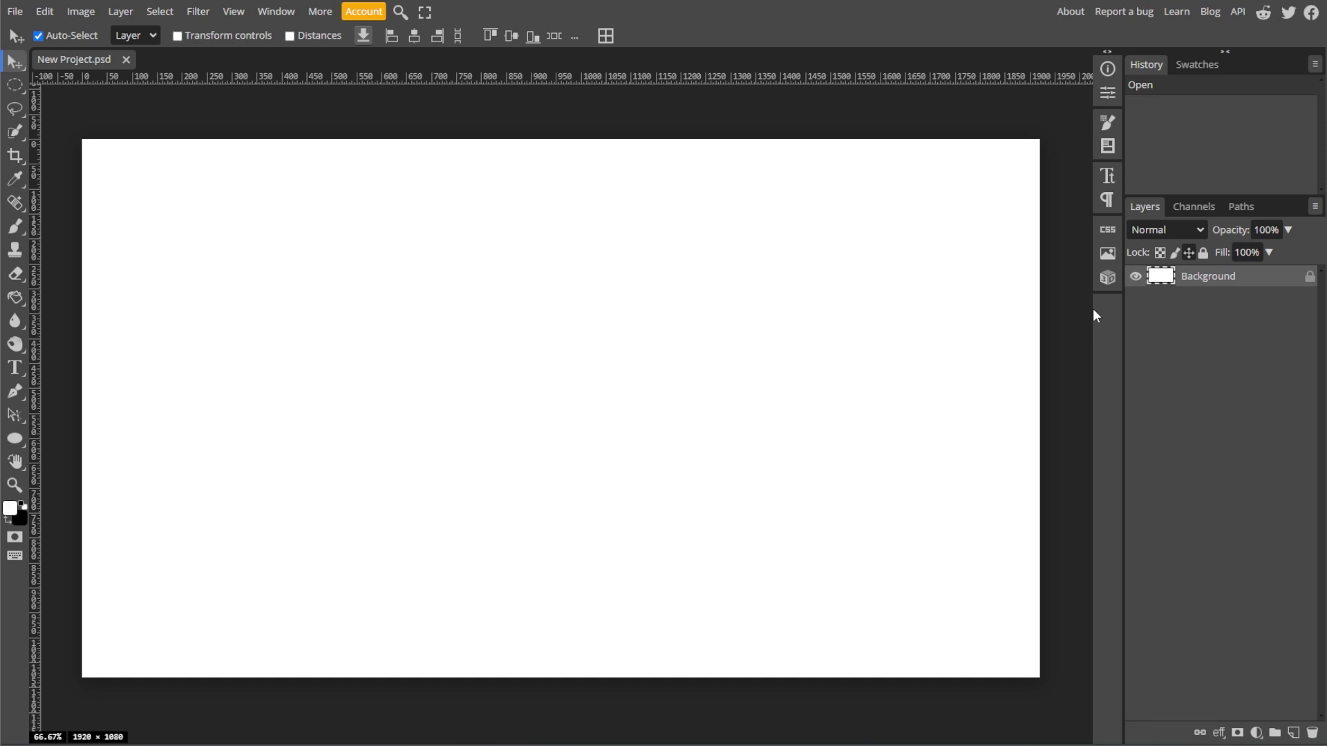
# Apply a Color Overlay in dusty pink #dcb9c8 to the Background layer
pyautogui.rightClick(1212, 285)
pyautogui.click(1217, 293)
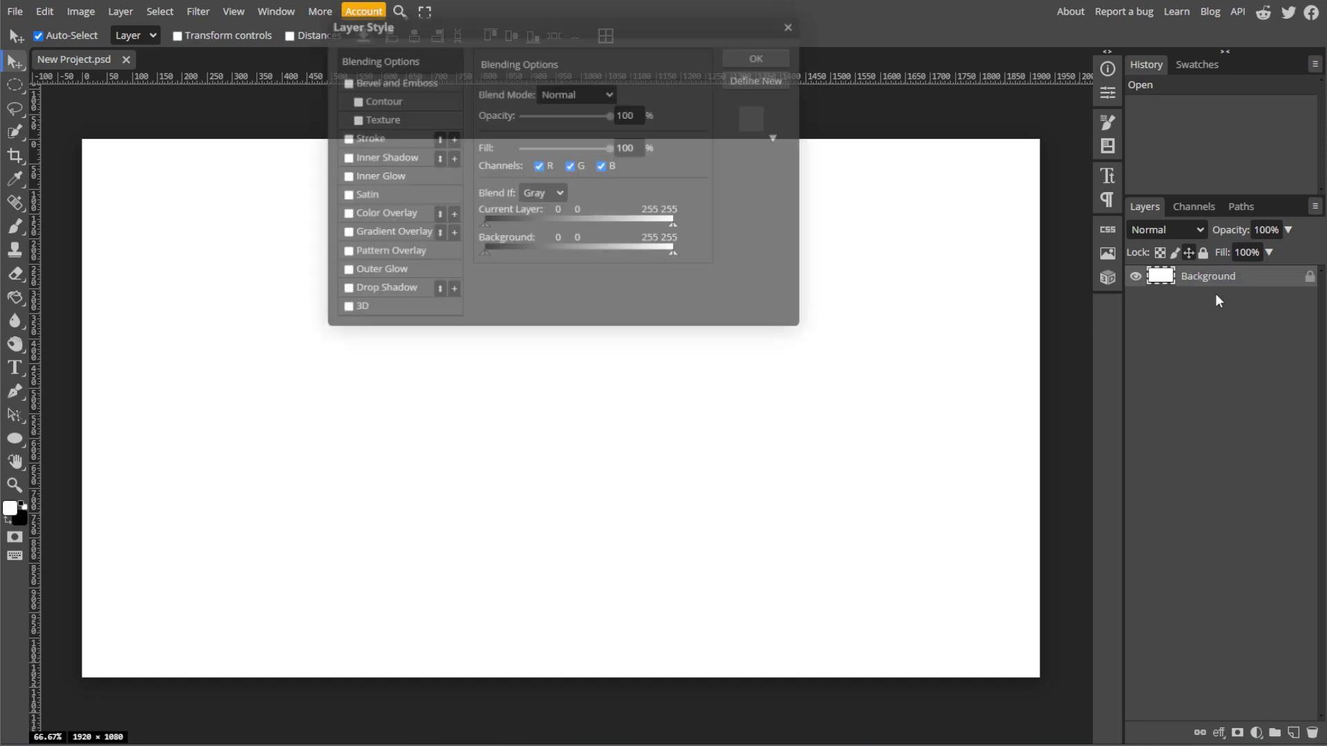
pyautogui.click(391, 233)
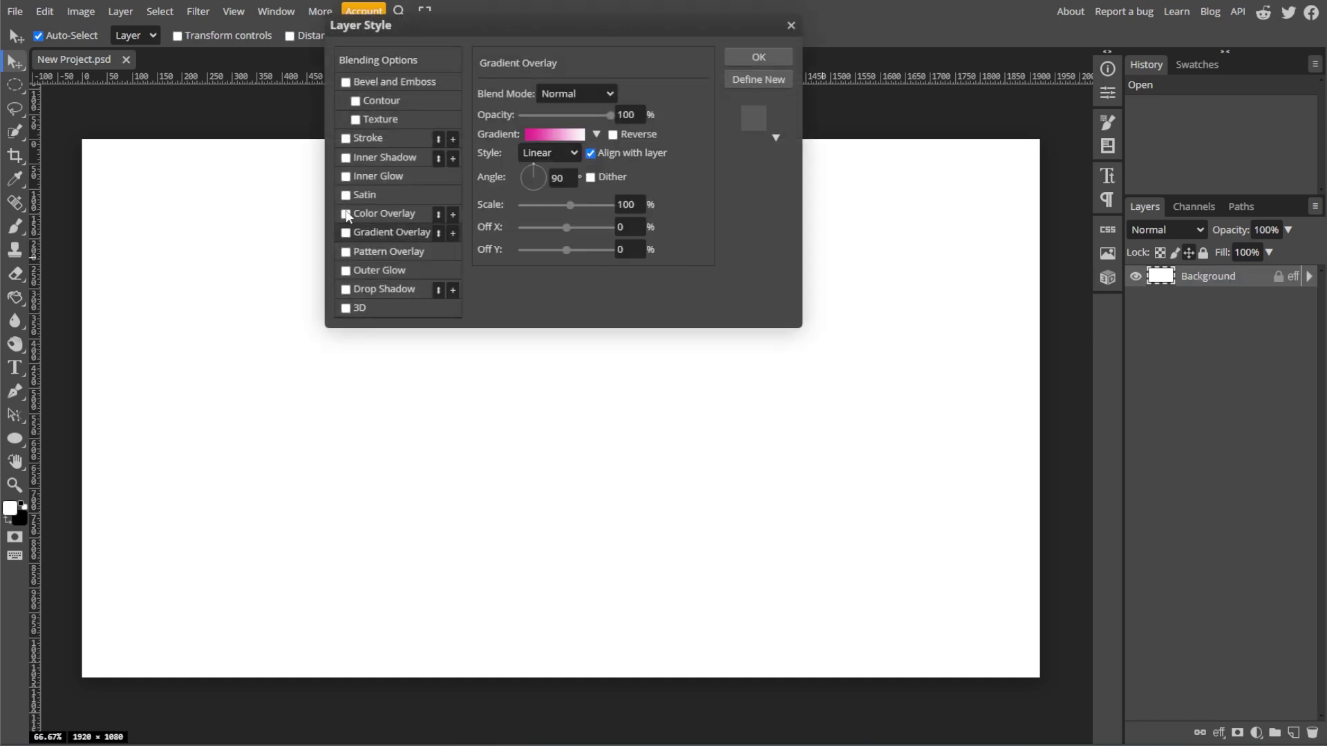
pyautogui.click(384, 214)
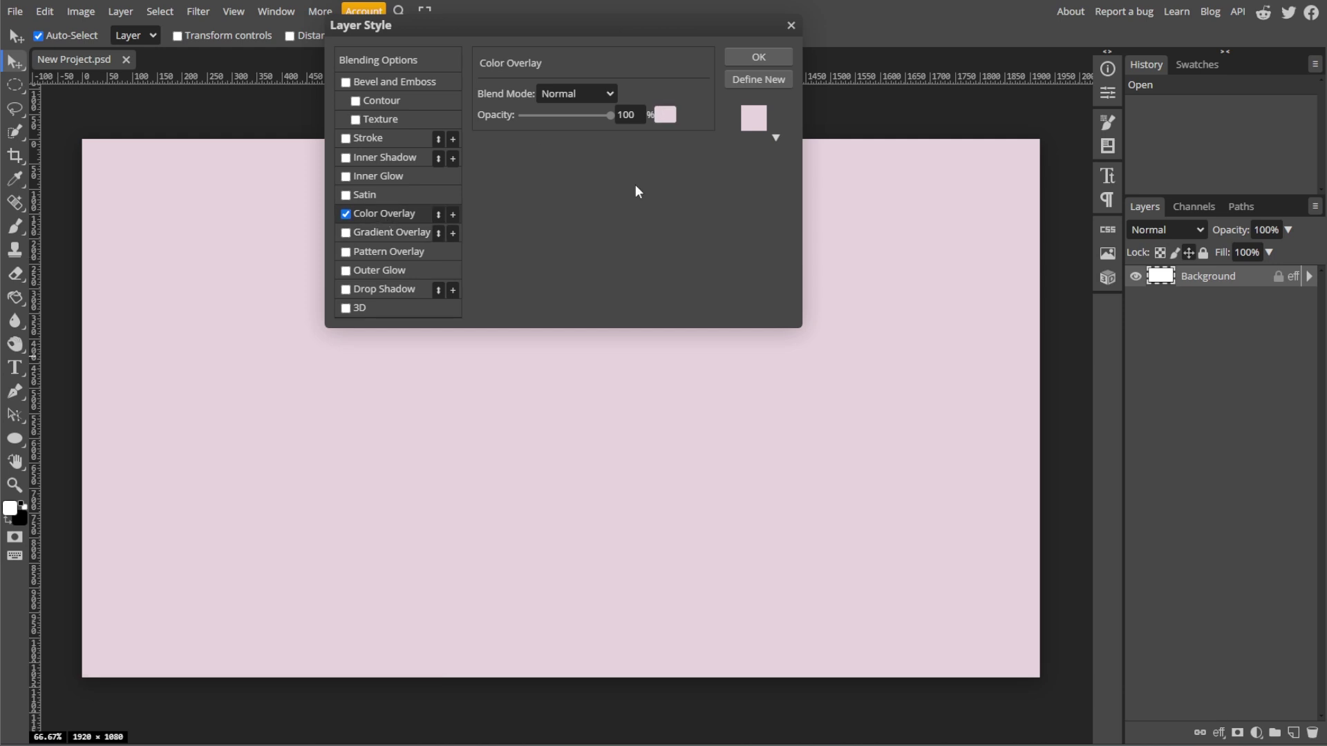
pyautogui.click(664, 115)
pyautogui.moveTo(125, 521); pyautogui.dragTo(176, 410)
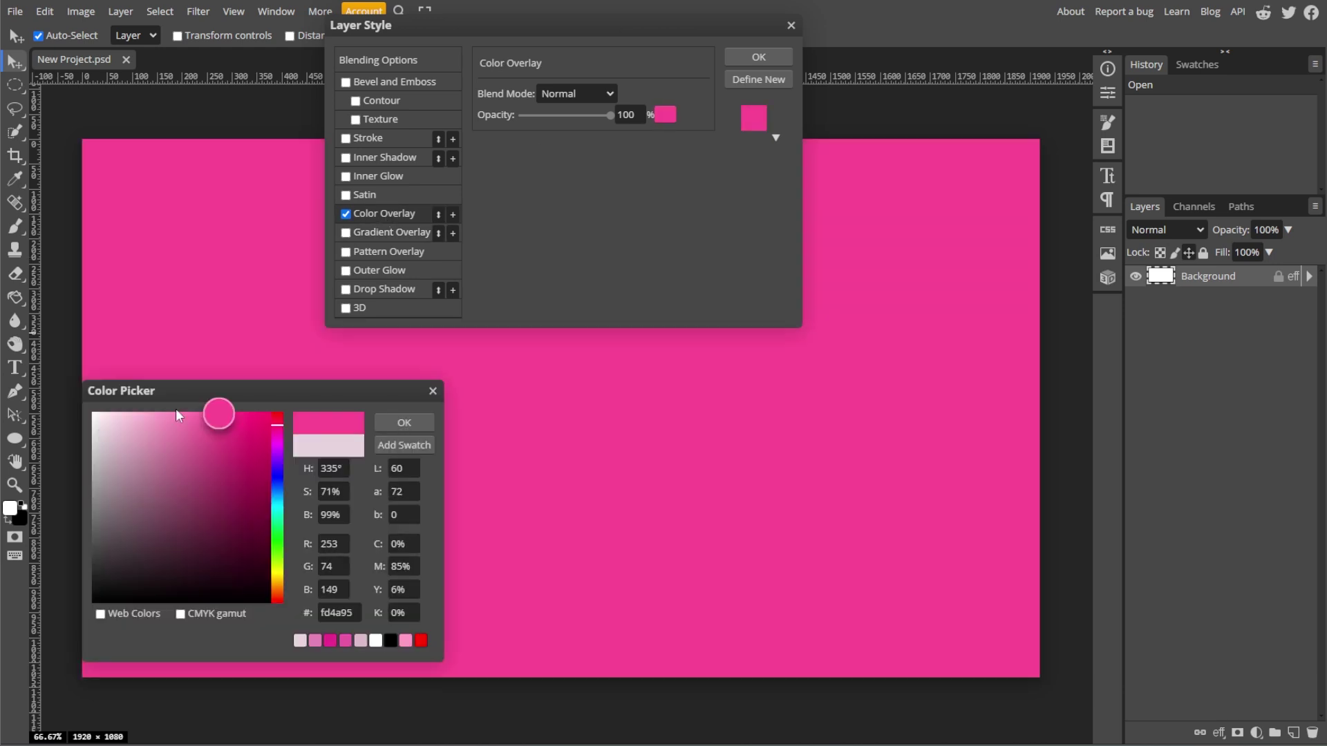
pyautogui.click(122, 441)
pyautogui.click(404, 422)
pyautogui.click(744, 58)
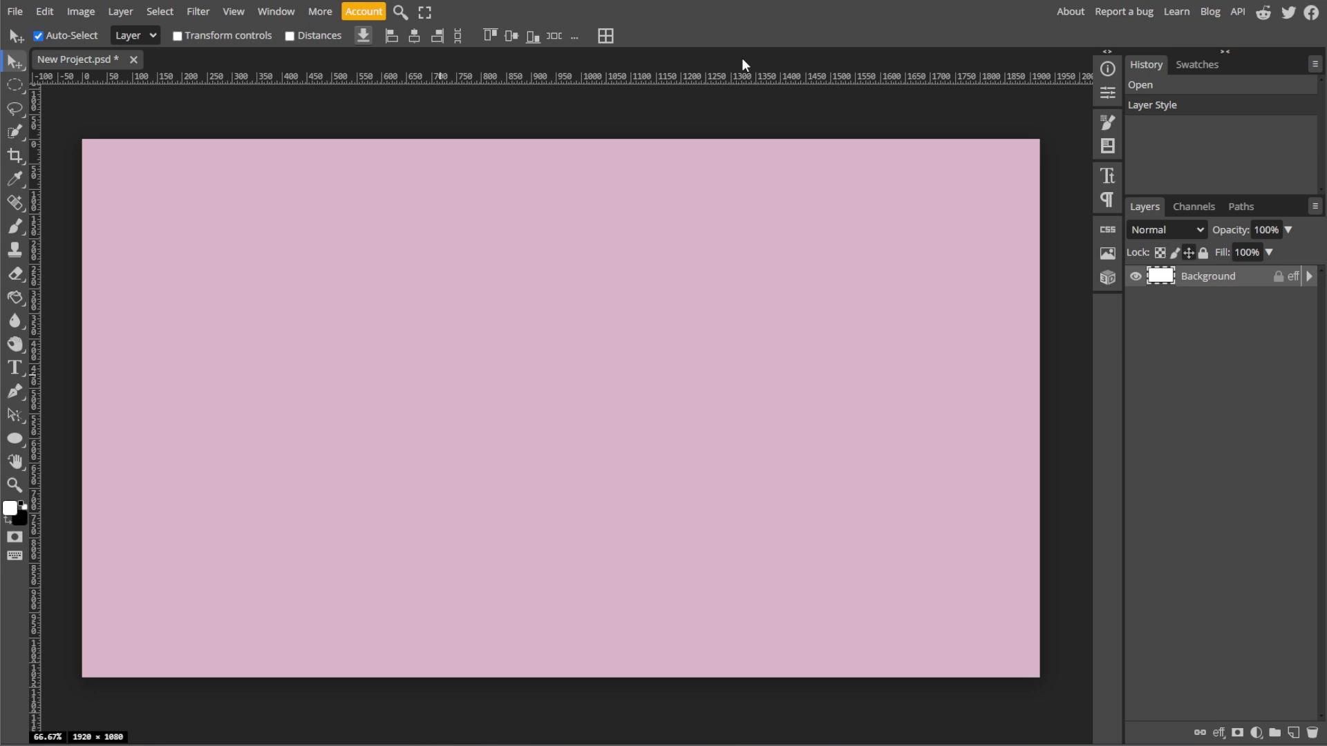
# Add the horizontal text "BUBBLE" in black Coiny Regular on the upper part of the canvas
pyautogui.rightClick(15, 368)
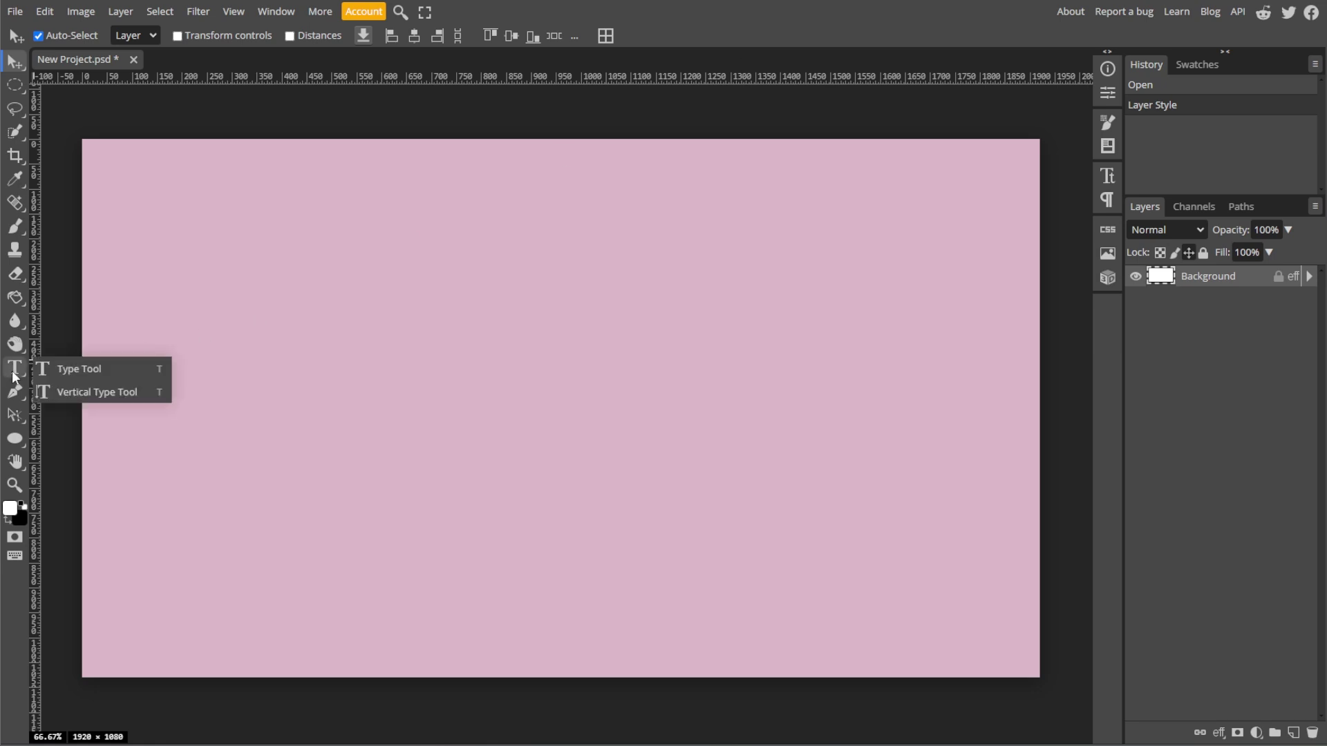
pyautogui.click(80, 363)
pyautogui.click(300, 355)
pyautogui.write('BUBBLE')
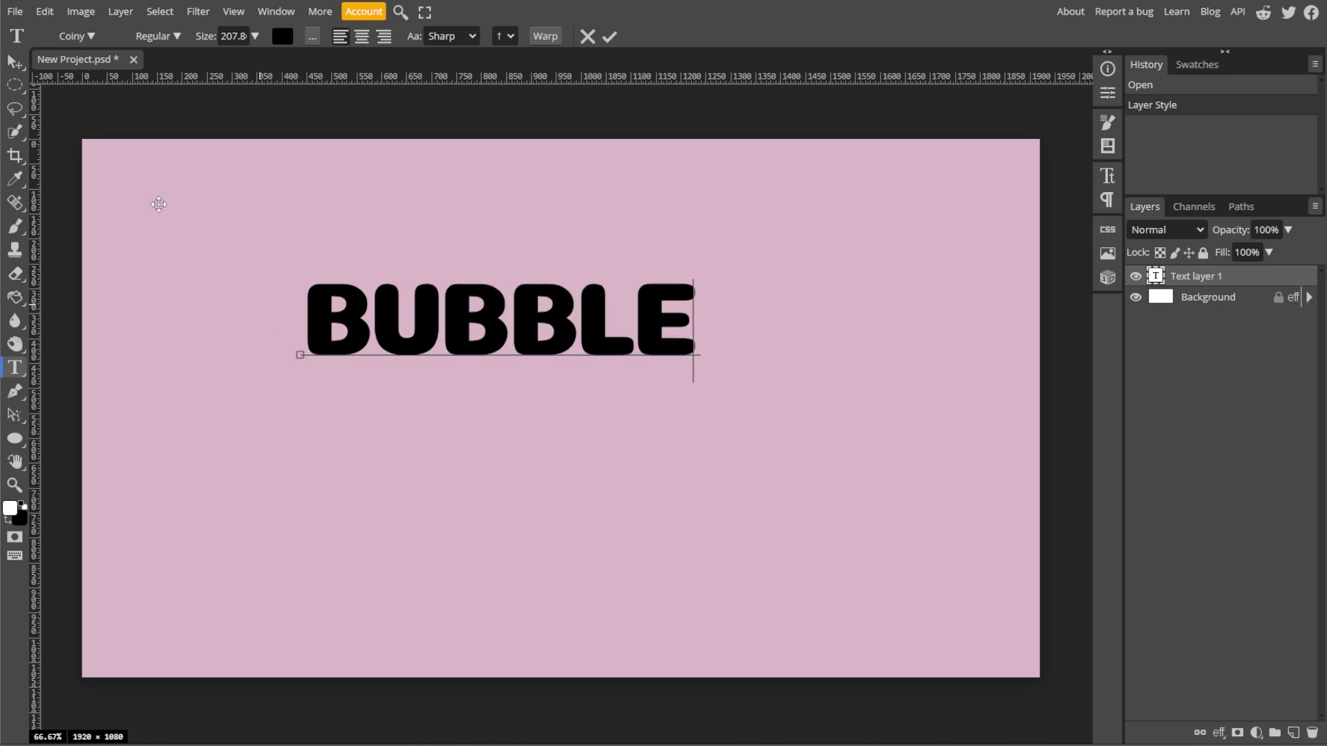
pyautogui.click(20, 61)
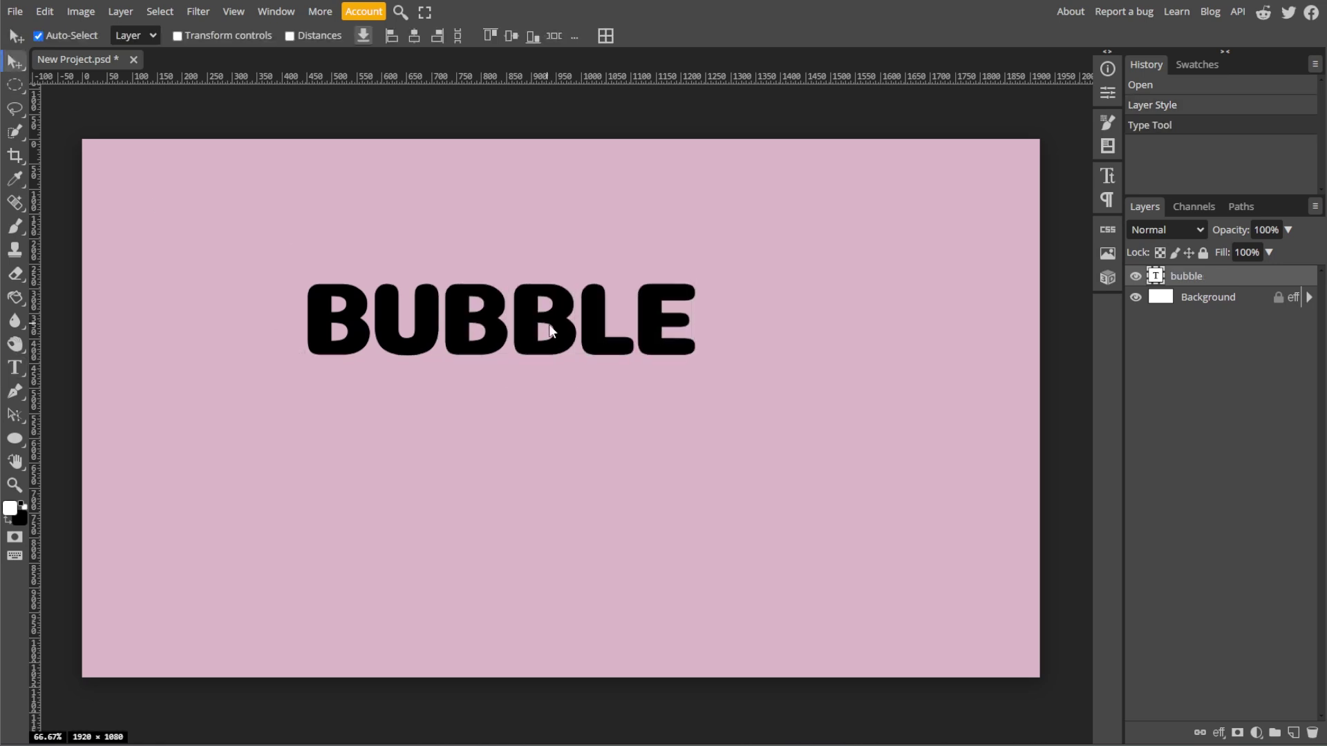
# Enlarge the BUBBLE text to about 161% and centre it on the canvas at X 960 px, Y 540 px
pyautogui.moveTo(555, 312); pyautogui.dragTo(539, 401)
pyautogui.hotkey('ctrl', 'alt', 't')
pyautogui.moveTo(681, 373); pyautogui.dragTo(886, 321)
pyautogui.moveTo(794, 362); pyautogui.dragTo(699, 383)
pyautogui.moveTo(880, 341); pyautogui.dragTo(837, 379)
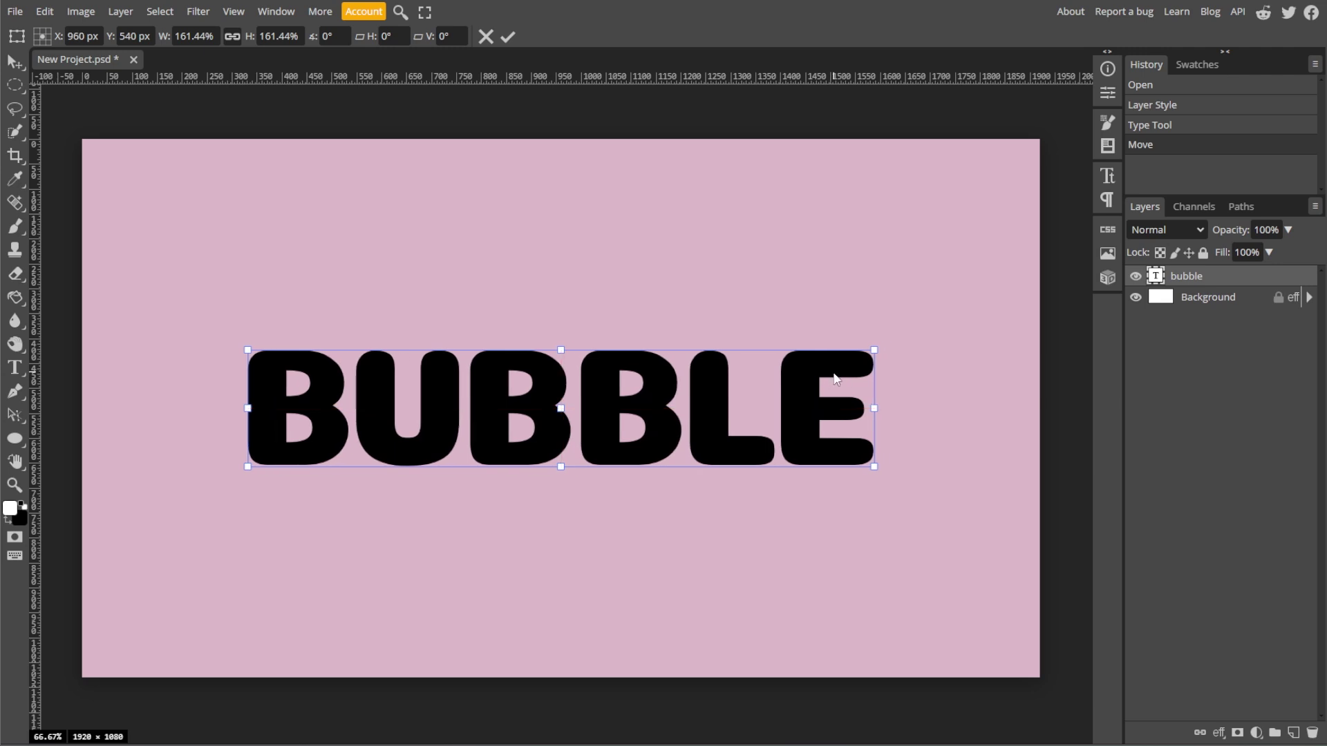
pyautogui.press('Return')
# Slightly tighten the letter spacing of the whole BUBBLE text
pyautogui.press('t')
pyautogui.doubleClick(628, 393)
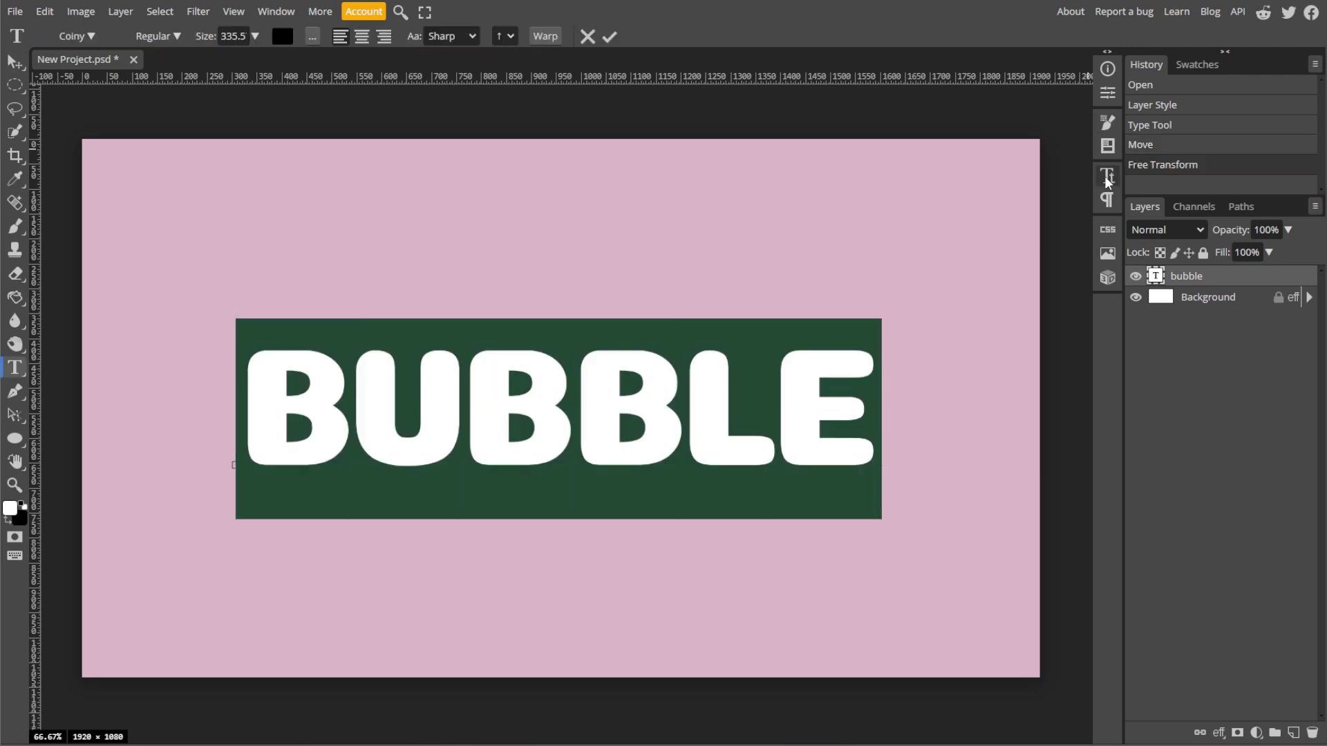
pyautogui.click(1107, 176)
pyautogui.click(1034, 123)
pyautogui.scroll(-20, 1034, 125)
pyautogui.scroll(5, 1034, 124)
pyautogui.click(1107, 176)
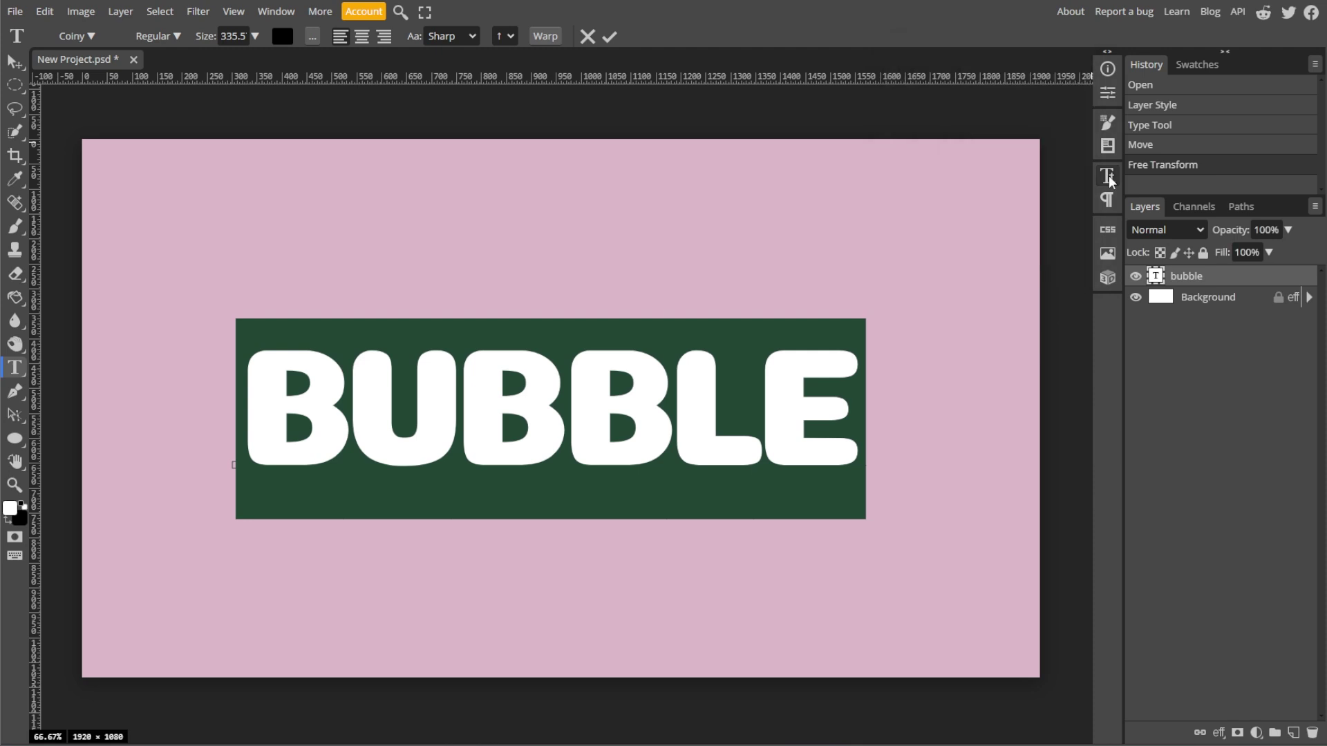
# Scale the BUBBLE text up proportionally to fill most of the canvas width and centre it again
pyautogui.click(15, 61)
pyautogui.hotkey('ctrl', 'alt', 't')
pyautogui.moveTo(859, 349); pyautogui.dragTo(942, 314)
pyautogui.moveTo(818, 377); pyautogui.dragTo(779, 385)
pyautogui.press('Return')
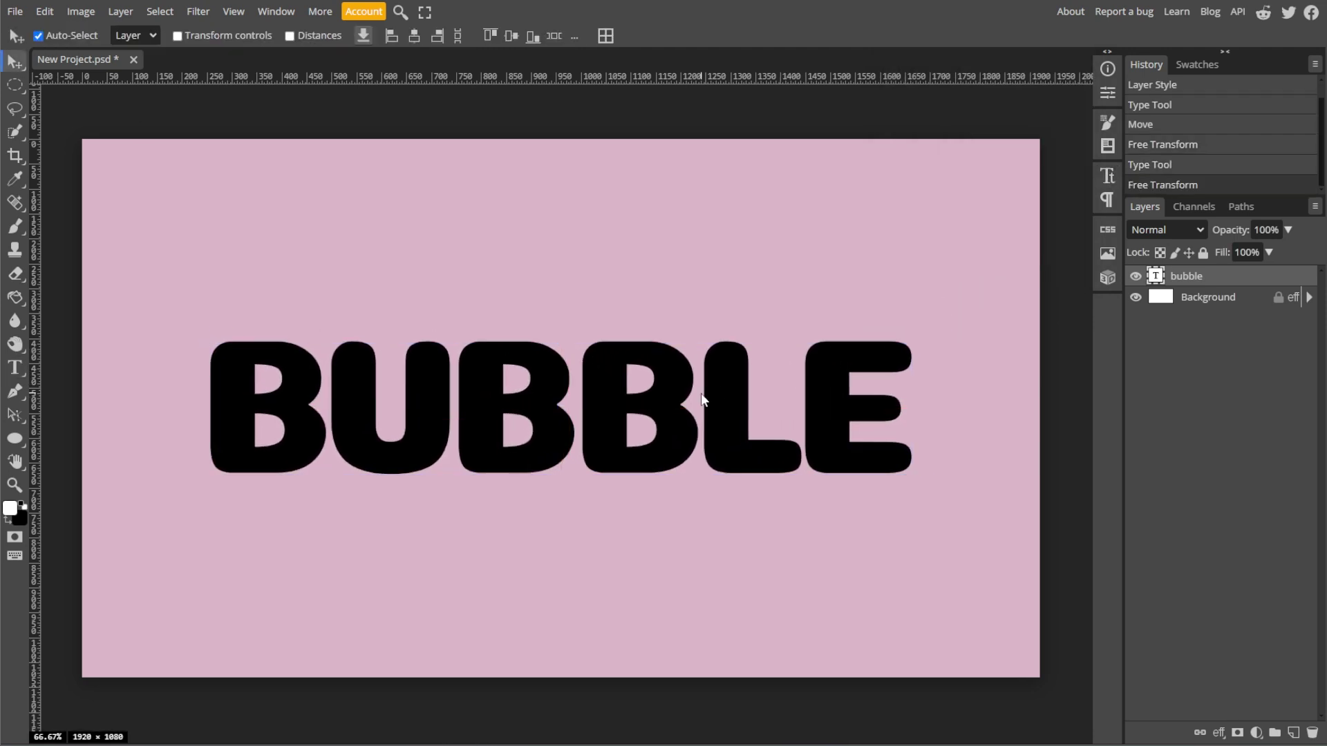
# Apply a linear 90° Gradient Overlay to the bubble text layer, fading from magenta at the base to white at the top
pyautogui.rightClick(1201, 276)
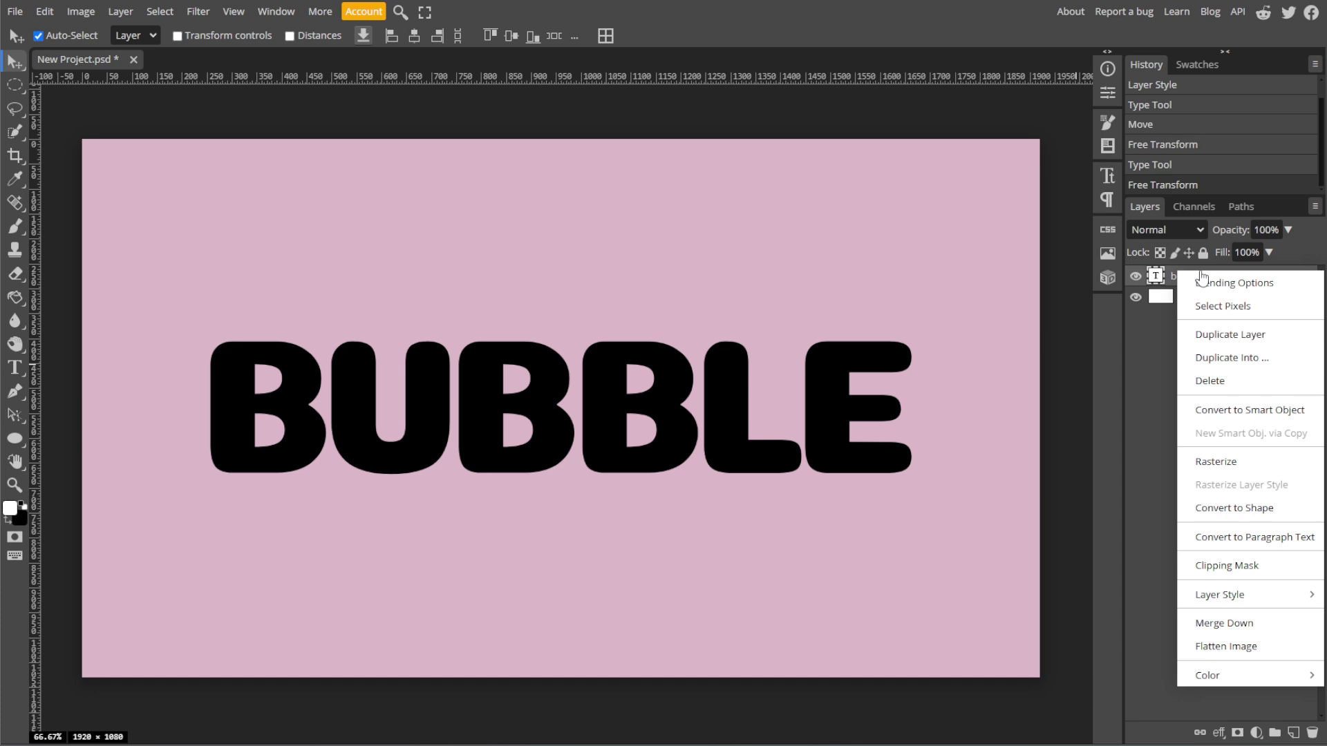
pyautogui.click(1203, 281)
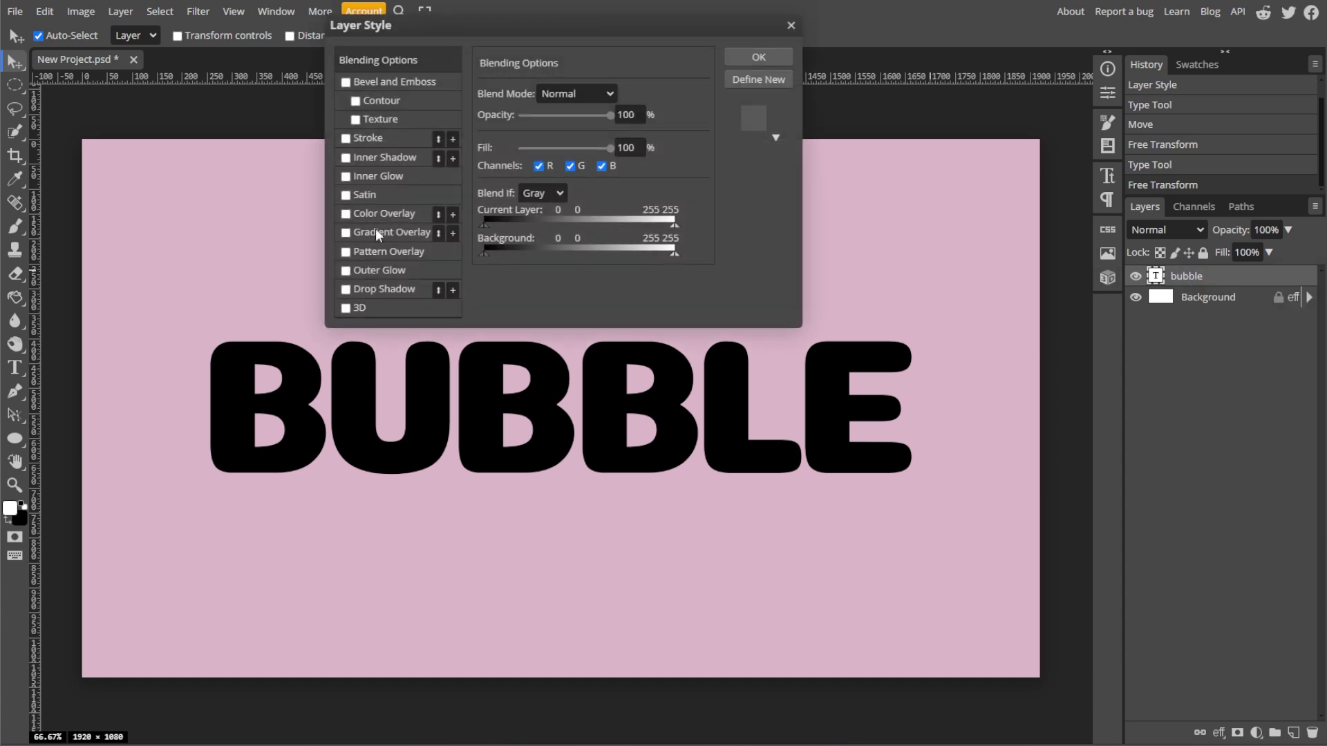
pyautogui.click(377, 232)
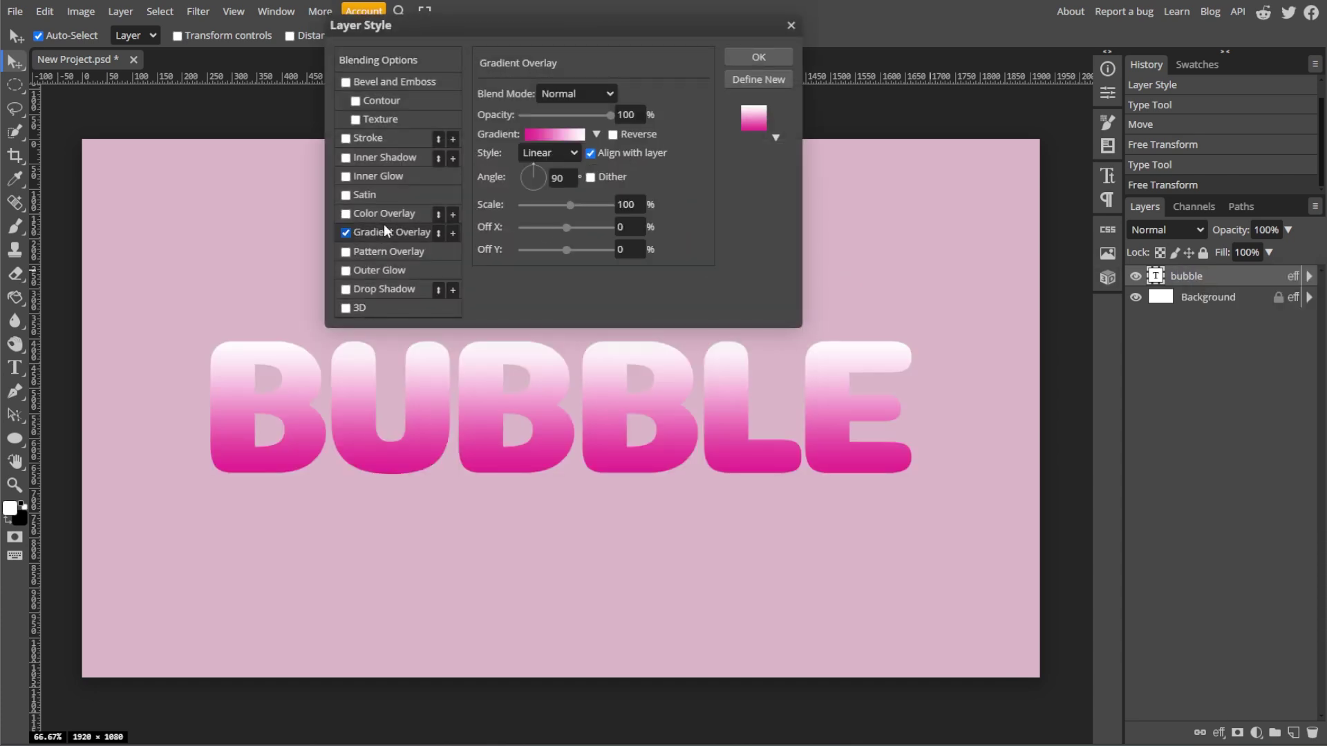
pyautogui.click(530, 135)
pyautogui.click(125, 273)
pyautogui.click(242, 327)
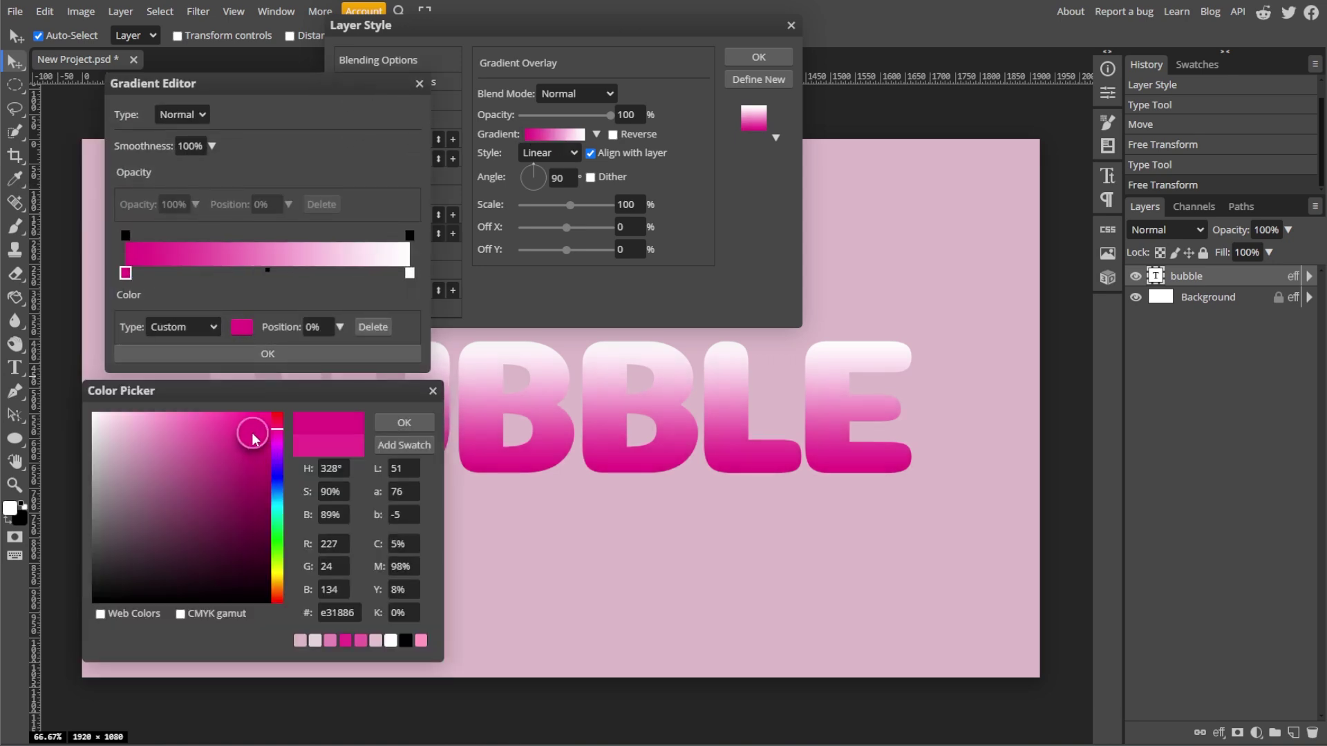
pyautogui.moveTo(252, 434); pyautogui.dragTo(226, 429)
pyautogui.click(393, 424)
pyautogui.click(418, 87)
pyautogui.click(744, 57)
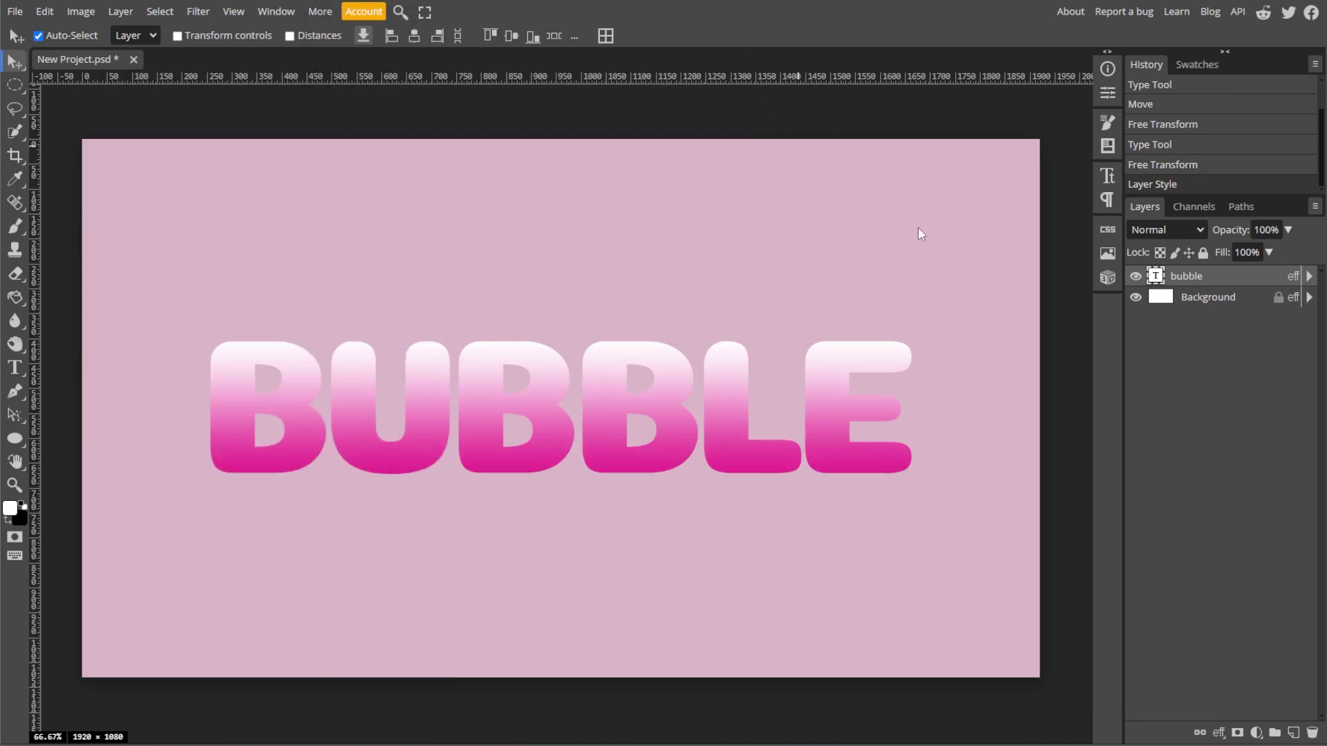
# Duplicate the bubble text layer and place the copy directly beneath the original
pyautogui.rightClick(1205, 276)
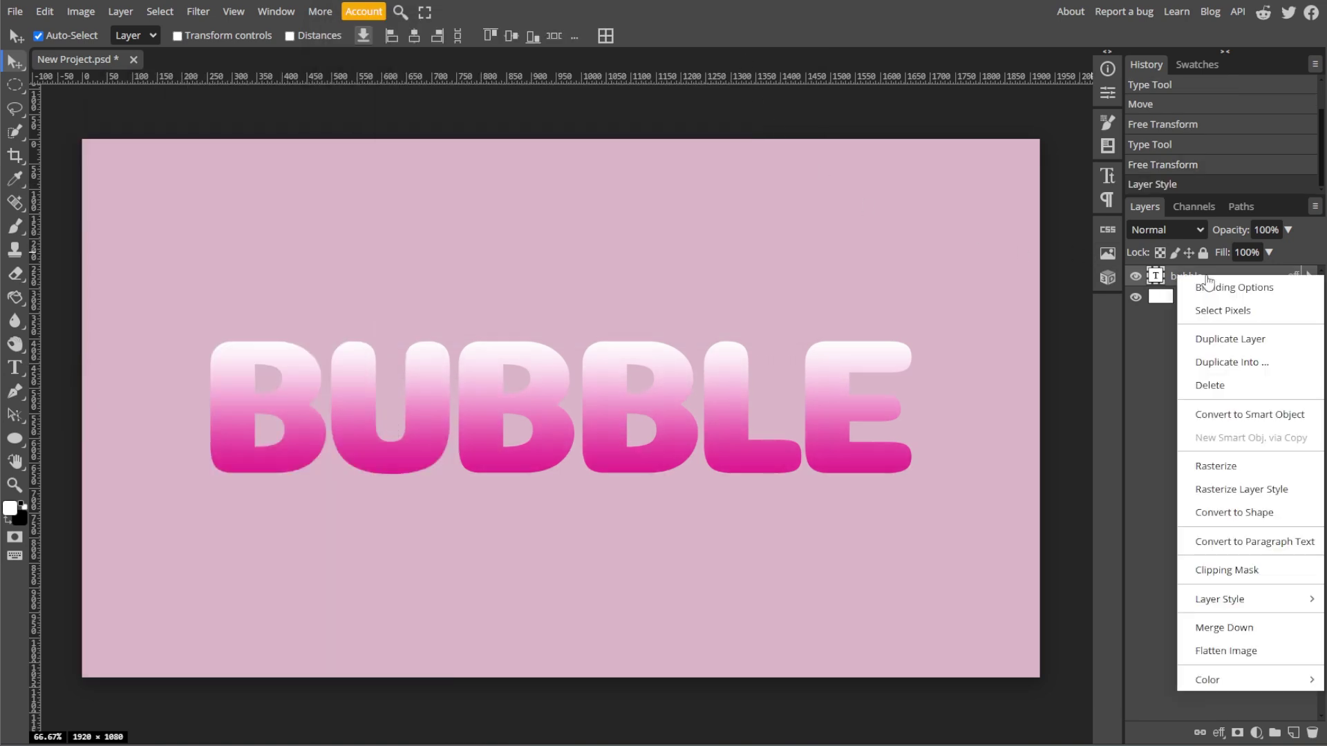
pyautogui.click(1217, 339)
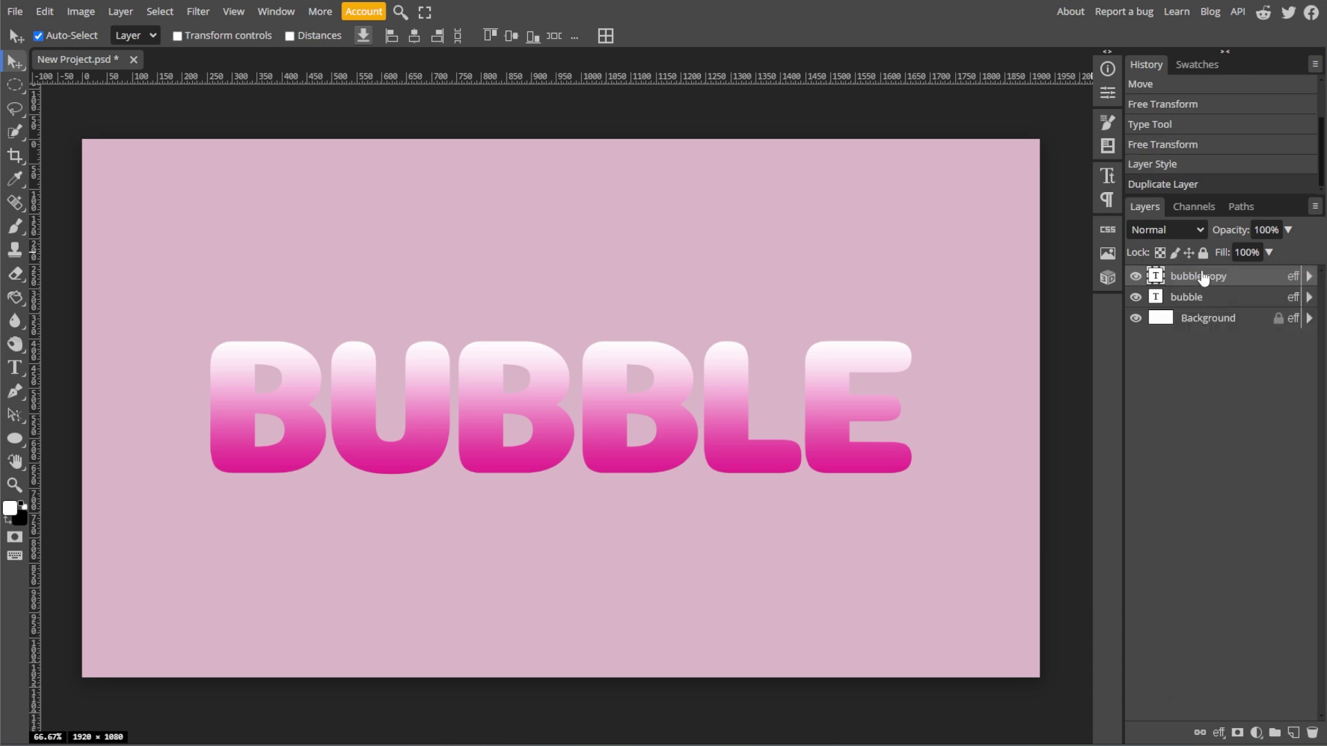
pyautogui.moveTo(1203, 277); pyautogui.dragTo(1201, 302)
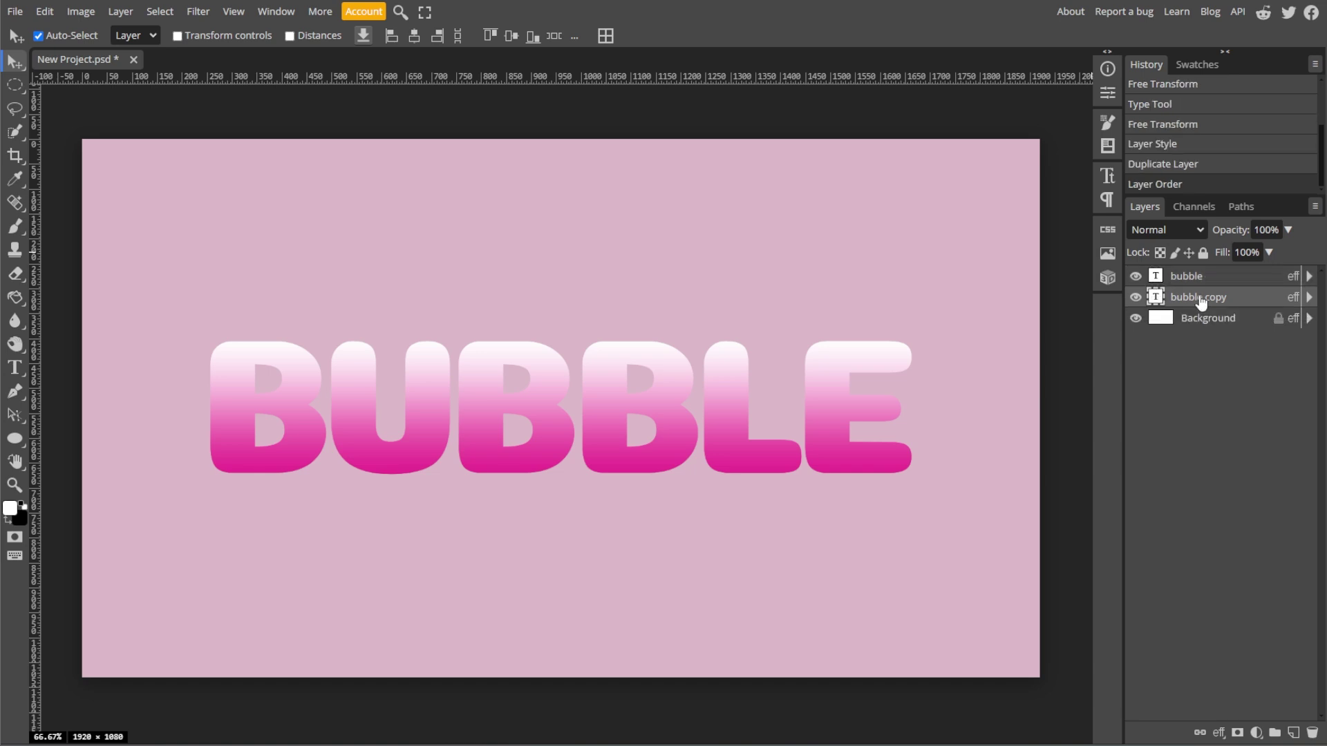
# Offset the lower copy of the text 10 px down and 10 px left with Free Transform
pyautogui.hotkey('ctrl', 't')
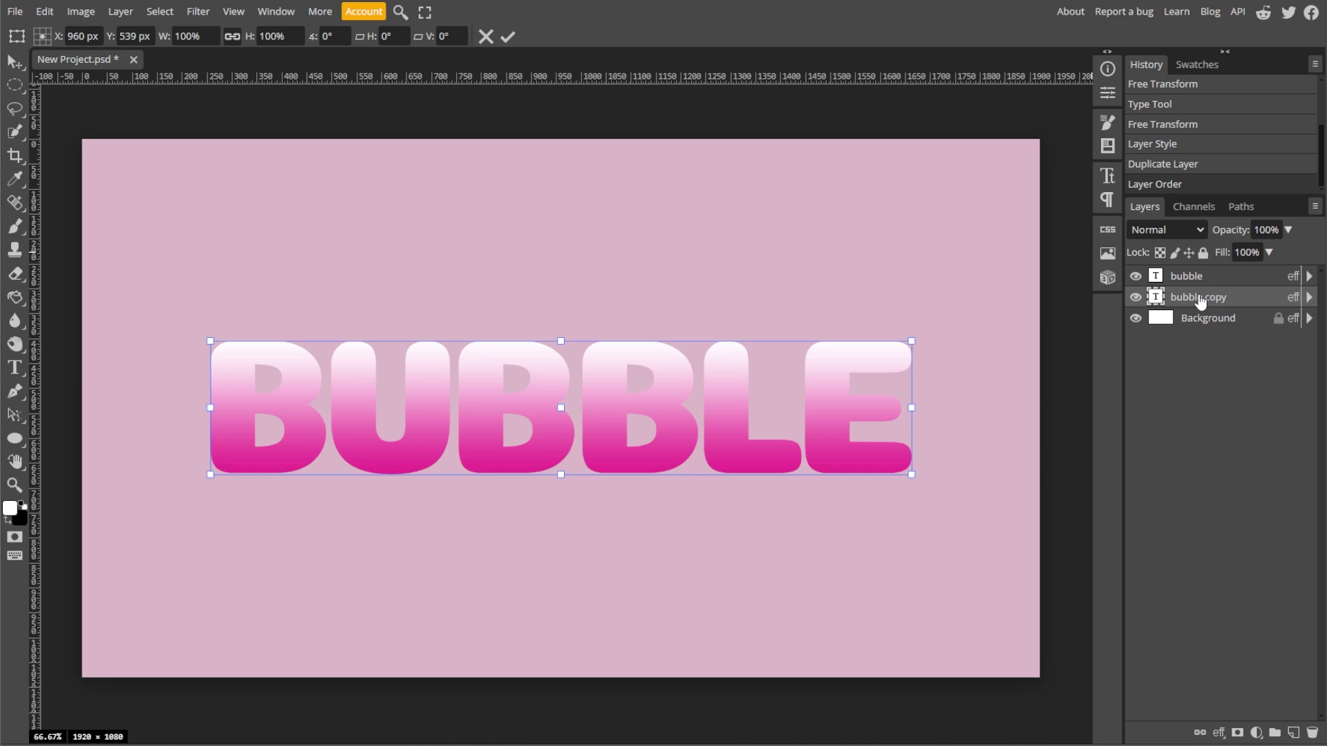
pyautogui.press('Down')
pyautogui.press('Down')
pyautogui.press('Down')
pyautogui.press('Down')
pyautogui.press('Down')
pyautogui.press('Down')
pyautogui.press('Down')
pyautogui.press('Down')
pyautogui.press('Down')
pyautogui.press('Down')
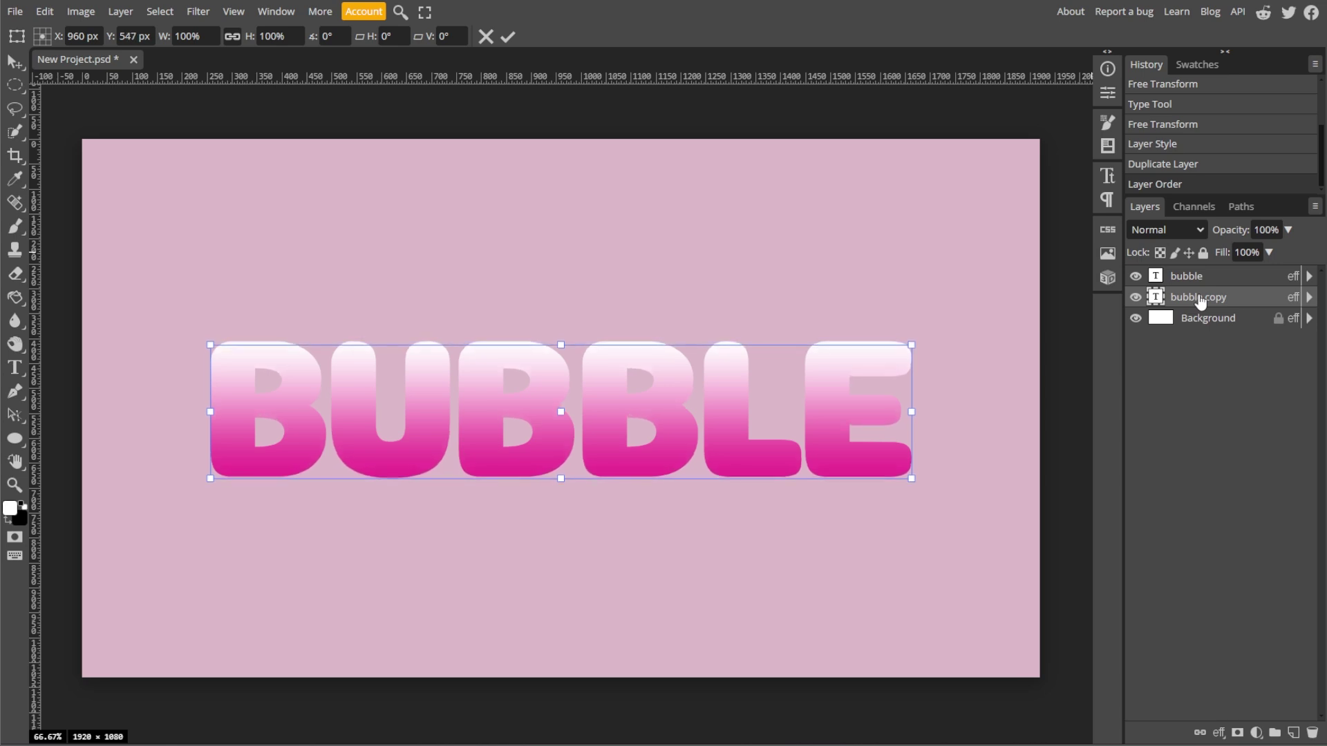
pyautogui.press('Left')
pyautogui.press('Left')
pyautogui.press('Left')
pyautogui.press('Left')
pyautogui.press('Left')
pyautogui.press('Left')
pyautogui.press('Left')
pyautogui.press('Left')
pyautogui.press('Left')
pyautogui.press('Left')
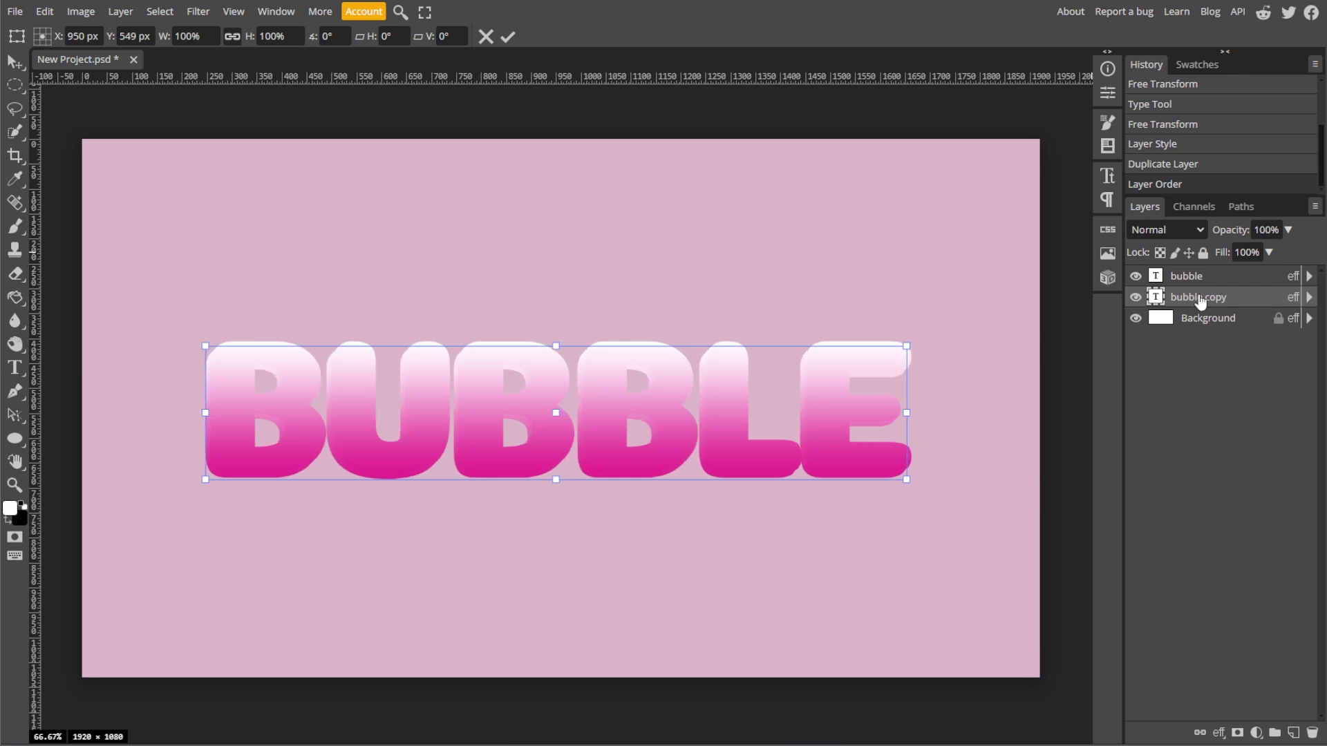
pyautogui.press('Return')
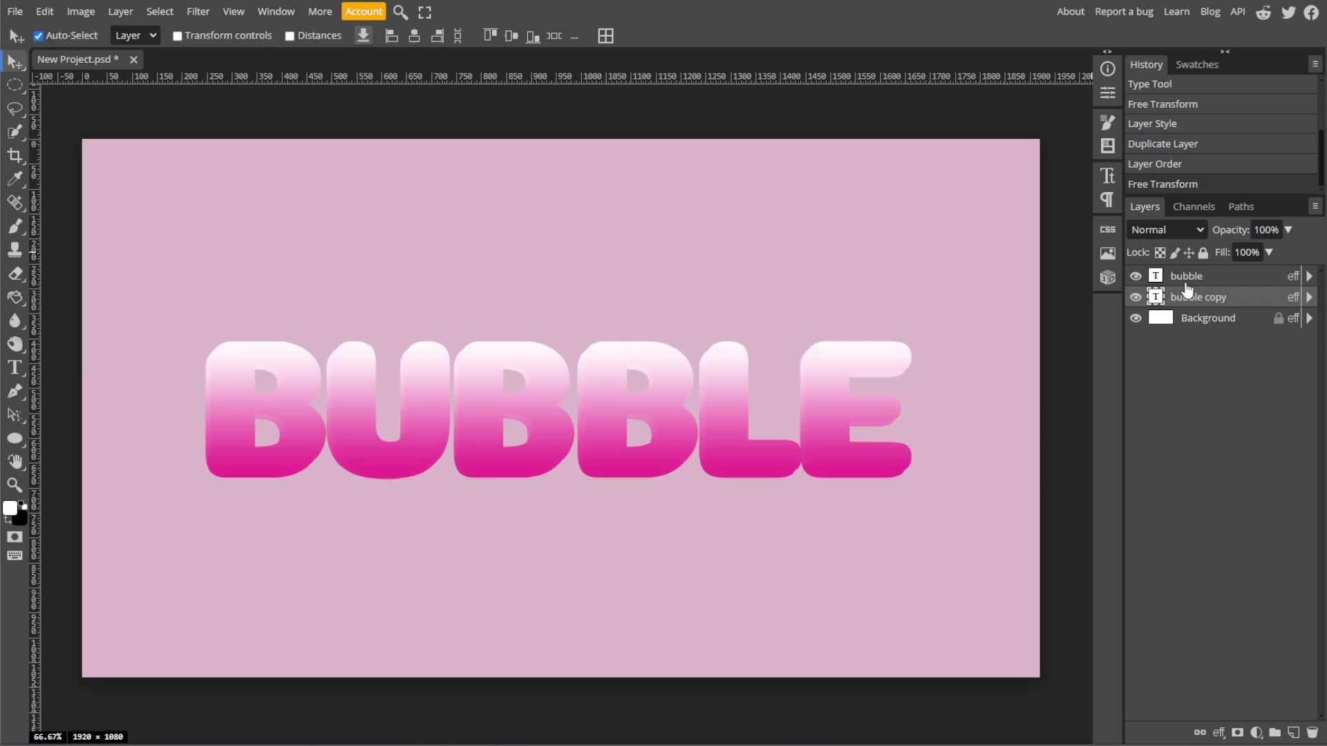
# Replace the Gradient Overlay on the bubble copy layer with a dark magenta Color Overlay
pyautogui.rightClick(1201, 302)
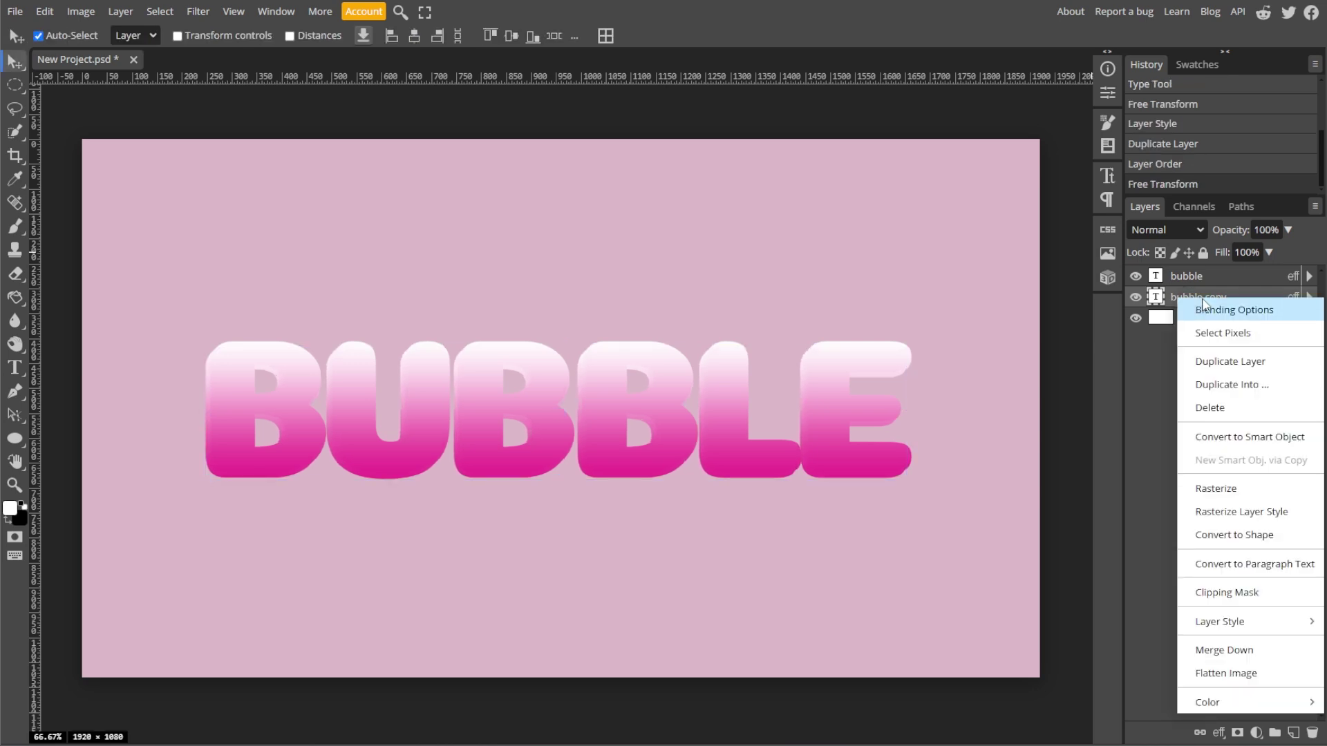
pyautogui.click(1203, 308)
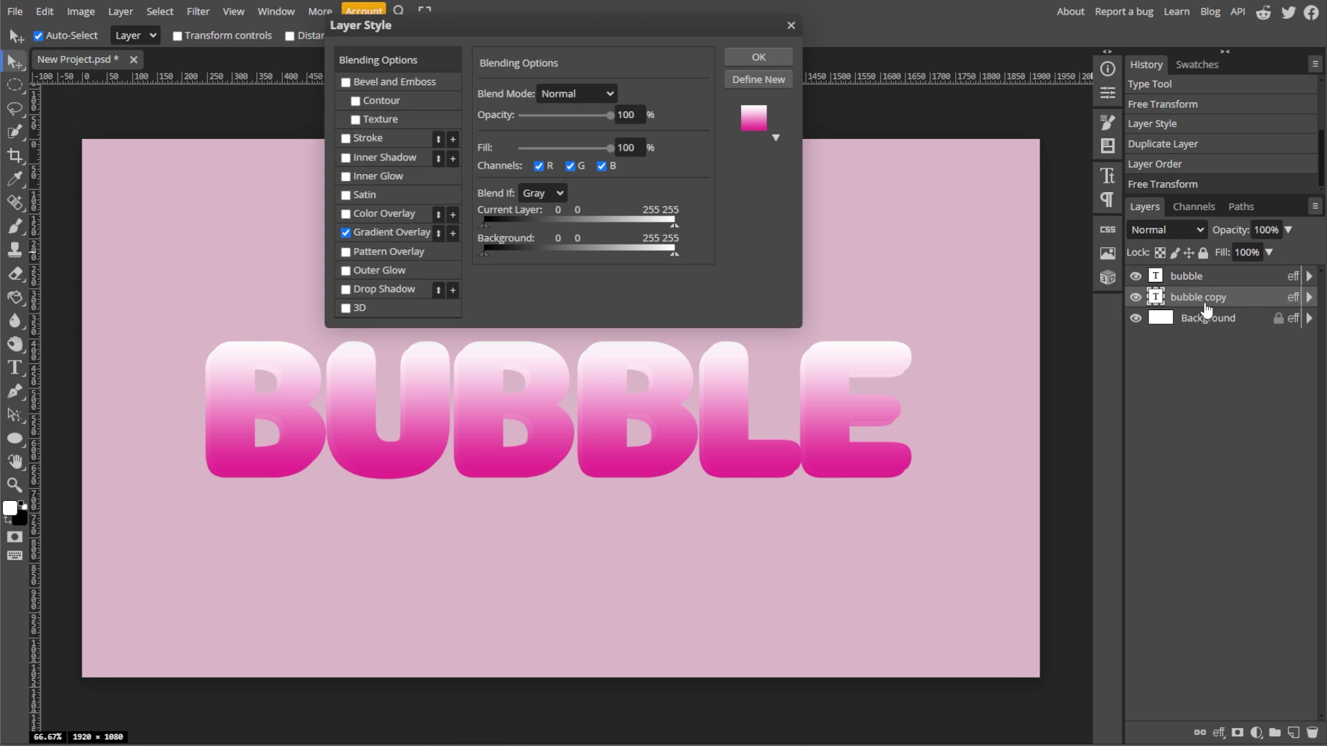
pyautogui.click(347, 234)
pyautogui.click(385, 214)
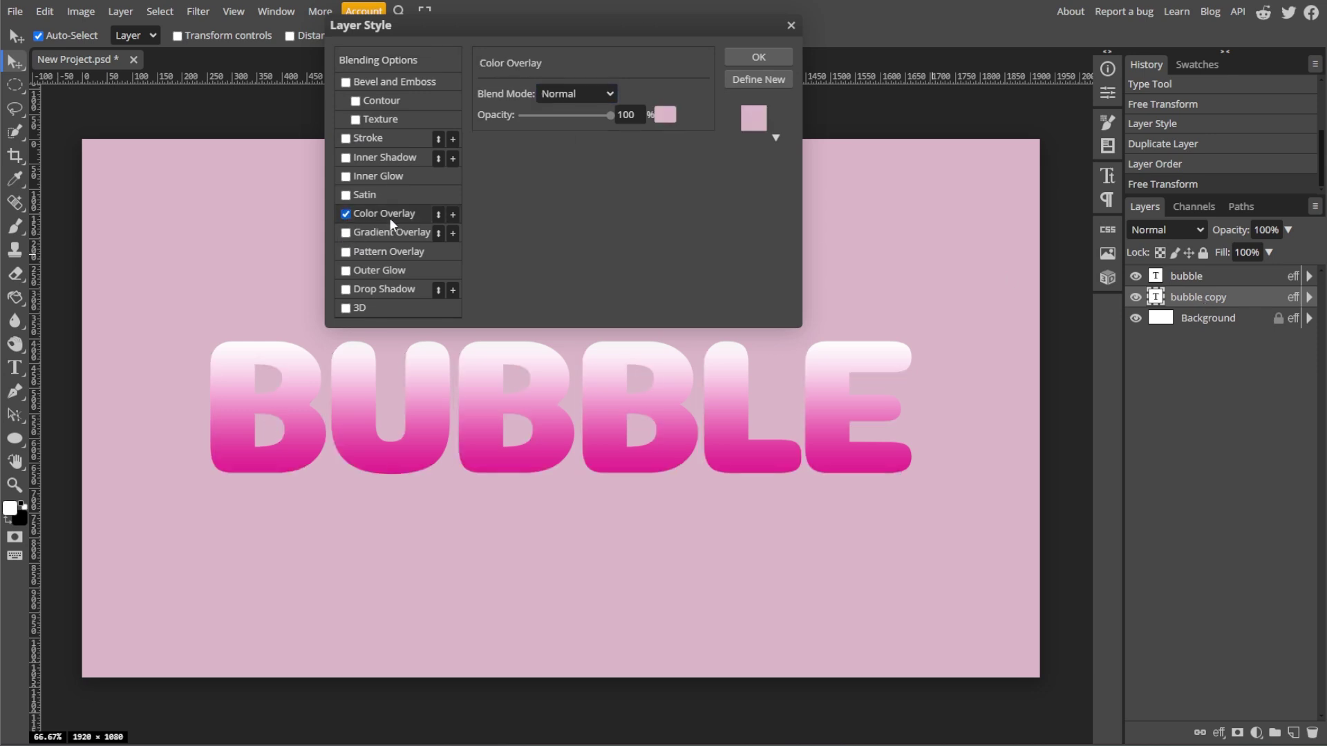
pyautogui.click(664, 114)
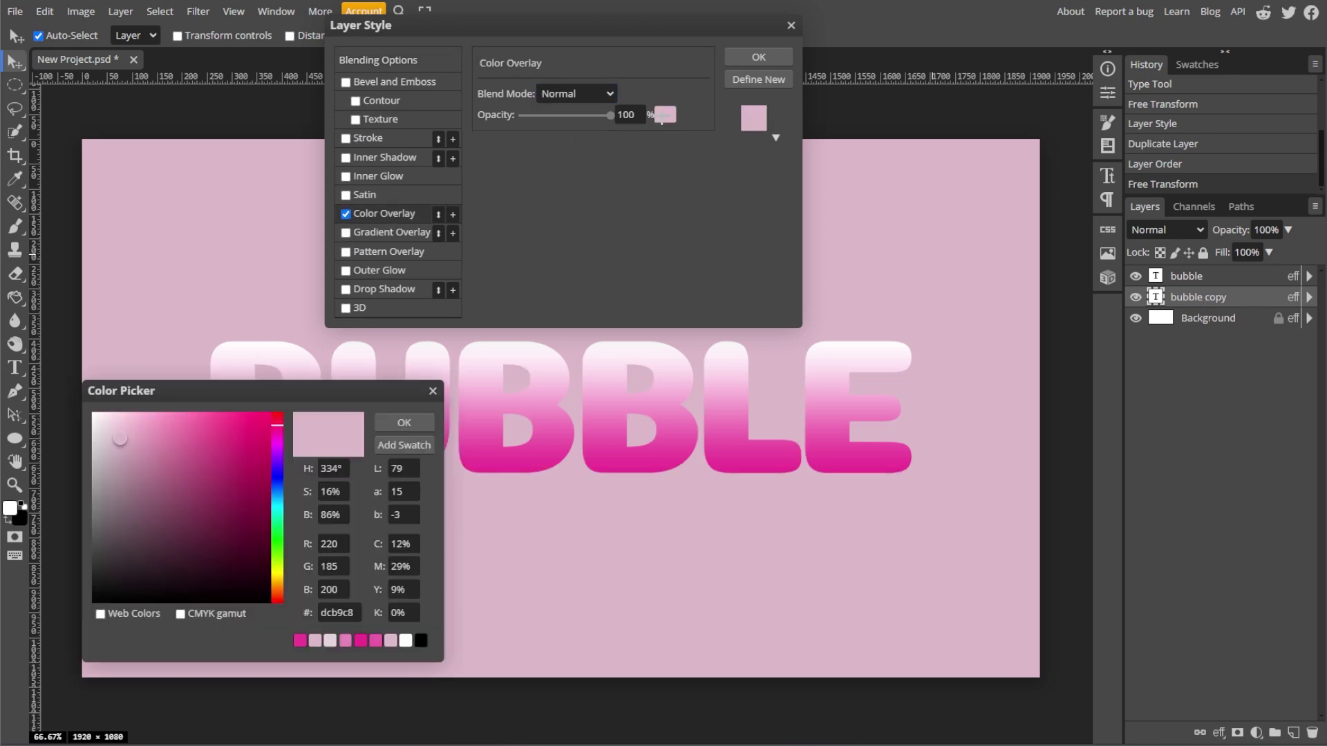
pyautogui.click(222, 429)
pyautogui.moveTo(222, 430); pyautogui.dragTo(225, 459)
pyautogui.click(406, 423)
pyautogui.click(740, 59)
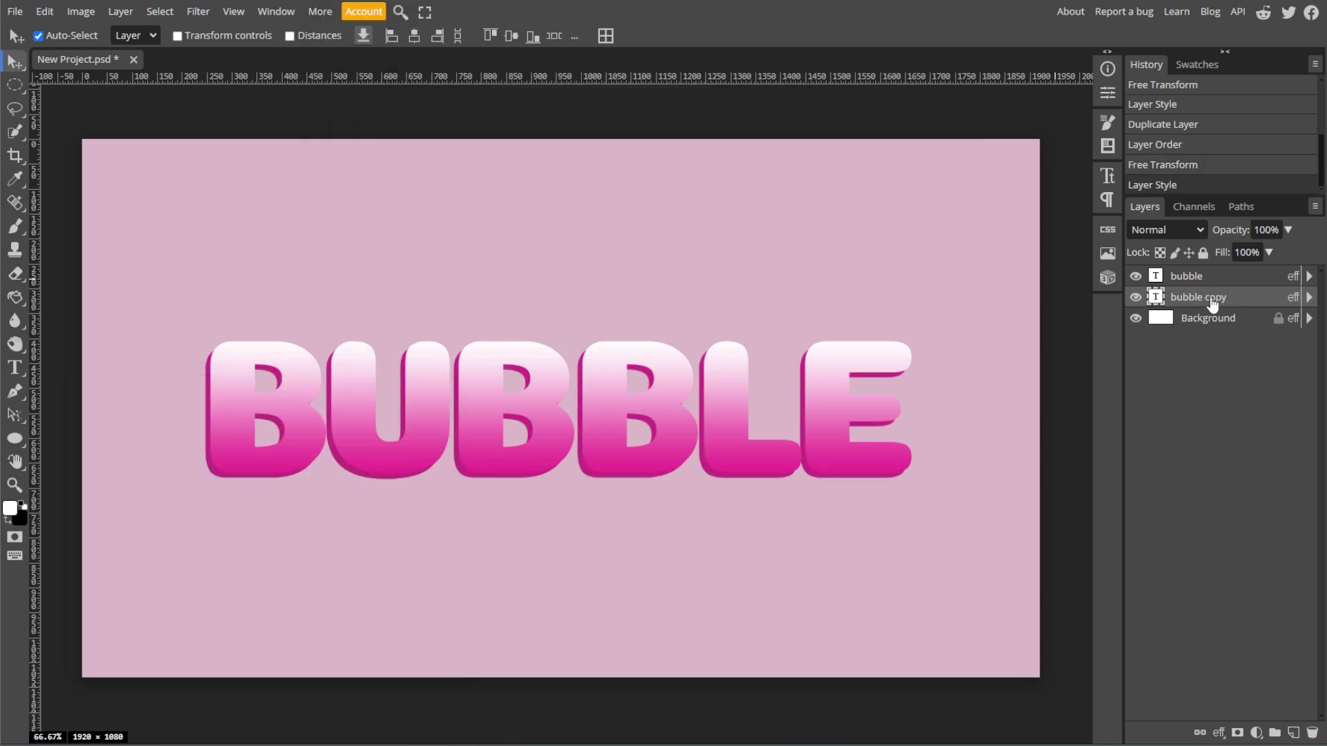
# Duplicate the bubble copy layer and place the duplicate directly above the Background layer
pyautogui.rightClick(1212, 304)
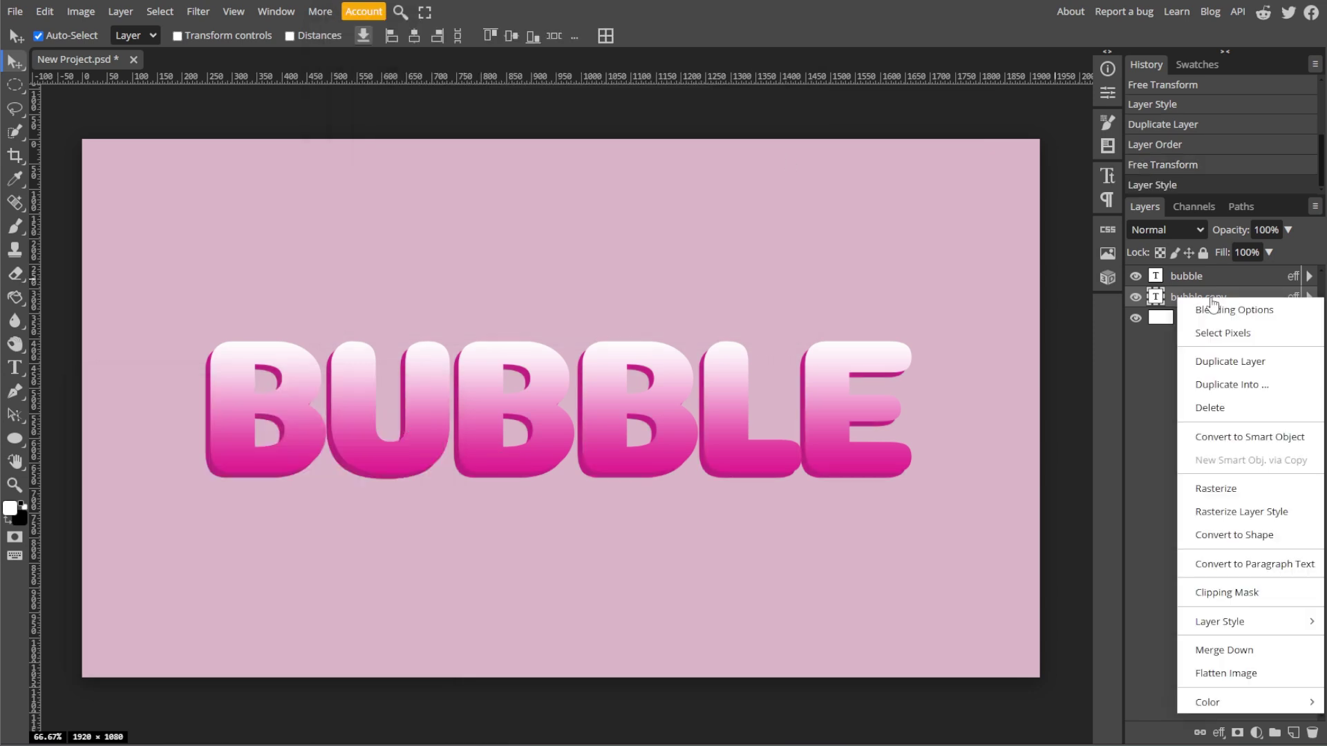
pyautogui.click(1216, 361)
pyautogui.moveTo(1213, 305); pyautogui.dragTo(1209, 326)
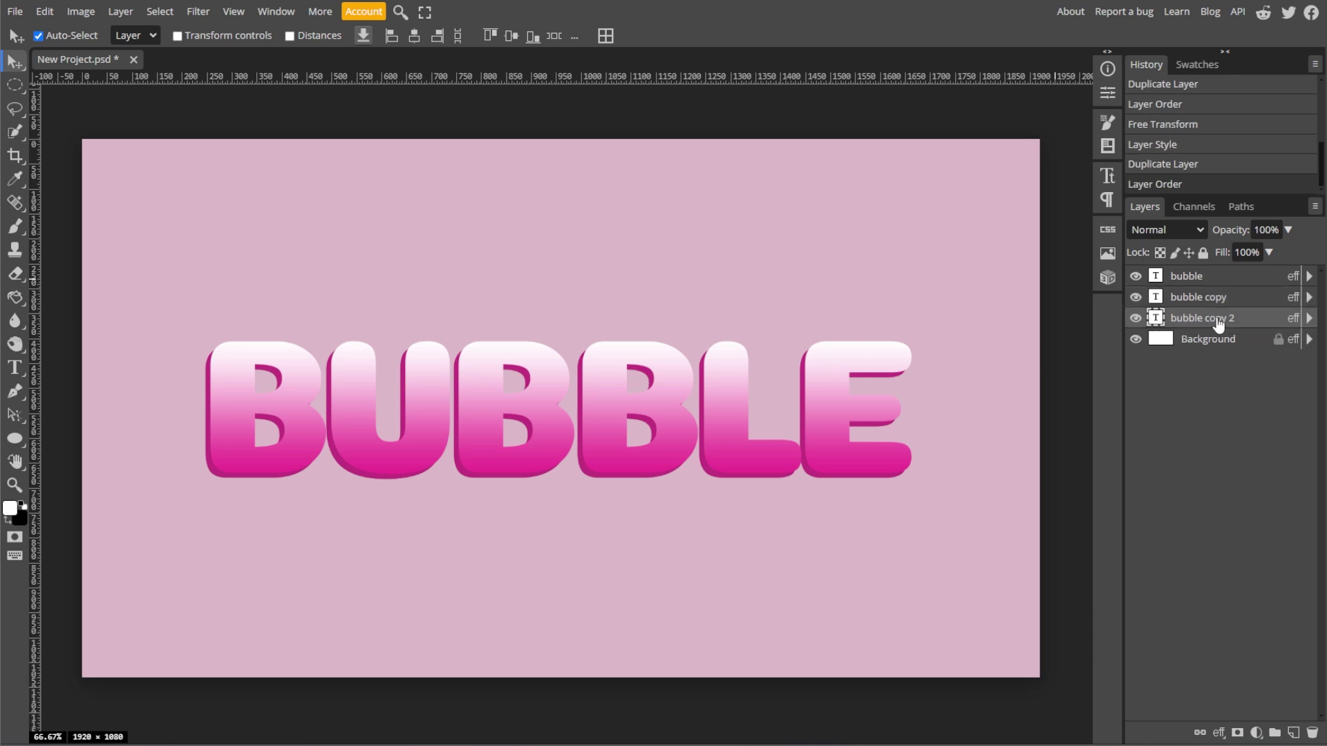
# Offset the bubble copy 2 text layer 10 px left and 10 px up with Free Transform
pyautogui.hotkey('ctrl', 'alt', 't')
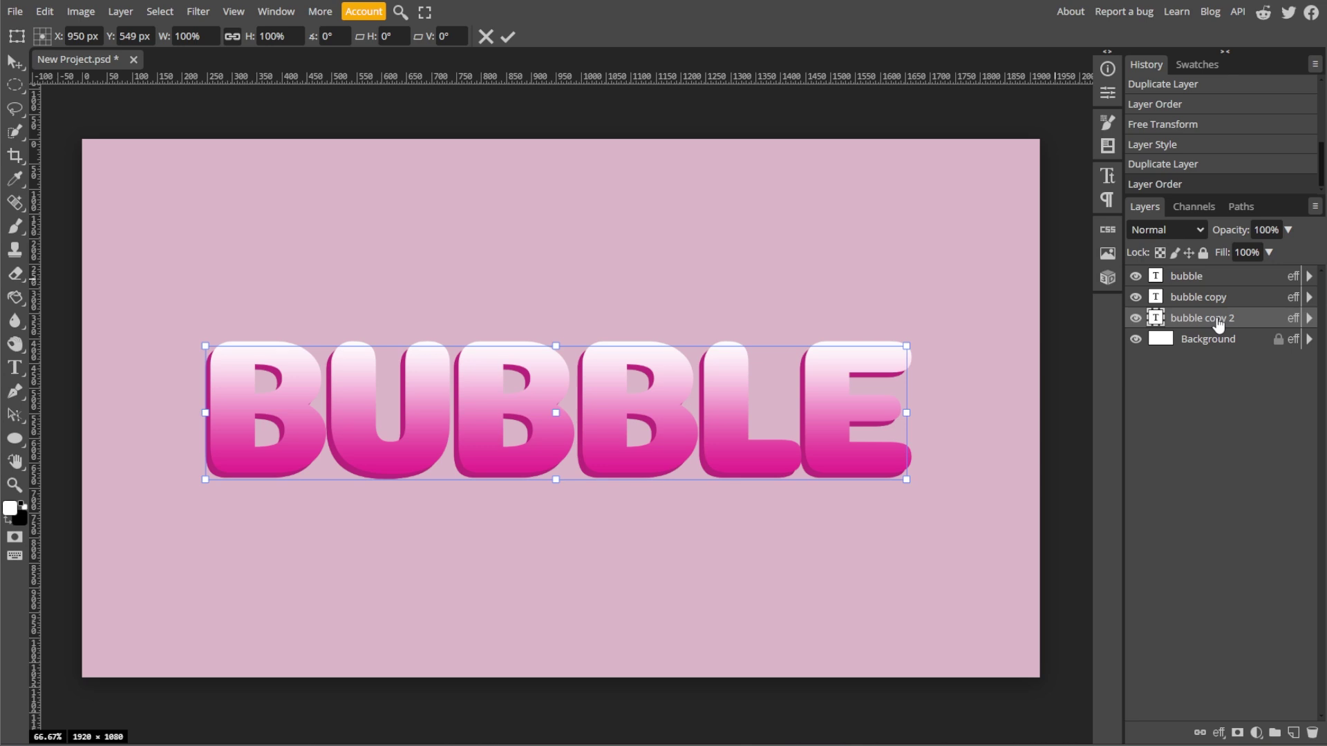
pyautogui.press('Left')
pyautogui.press('Left')
pyautogui.press('Left')
pyautogui.press('Left')
pyautogui.press('Left')
pyautogui.press('Left')
pyautogui.press('Left')
pyautogui.press('Left')
pyautogui.press('Left')
pyautogui.press('Left')
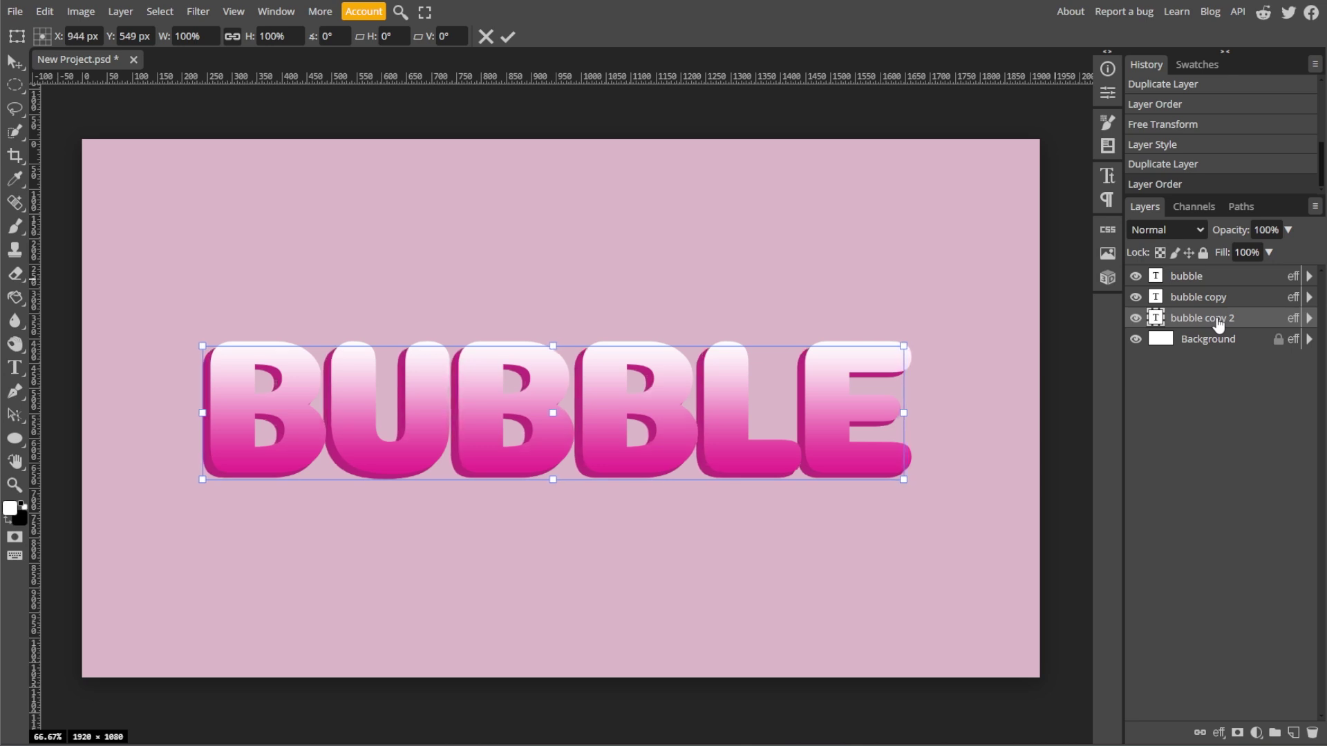
pyautogui.press('Up')
pyautogui.press('Up')
pyautogui.press('Up')
pyautogui.press('Up')
pyautogui.press('Up')
pyautogui.press('Up')
pyautogui.press('Up')
pyautogui.press('Up')
pyautogui.press('Up')
pyautogui.press('Up')
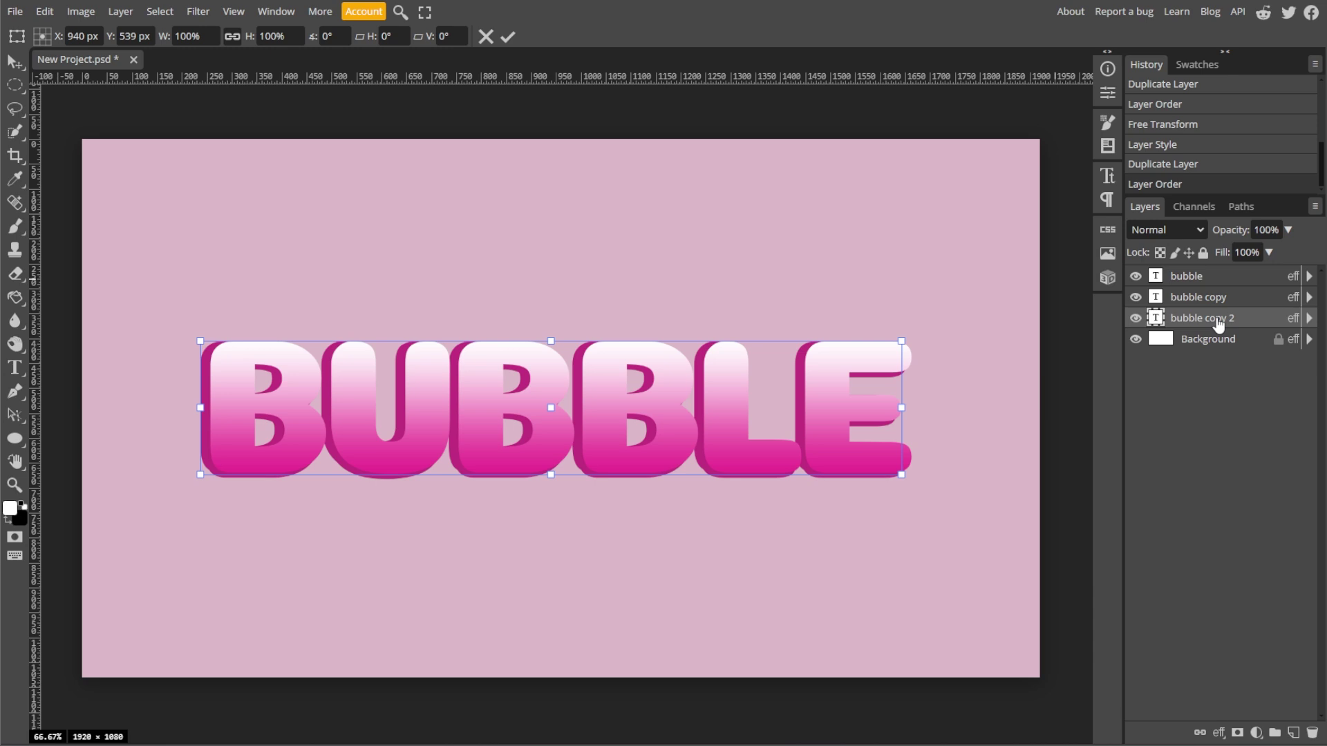
pyautogui.press('Return')
# Add a 35 px outside Stroke in pink #ff9ed2 to the bubble copy 2 layer
pyautogui.rightClick(1219, 322)
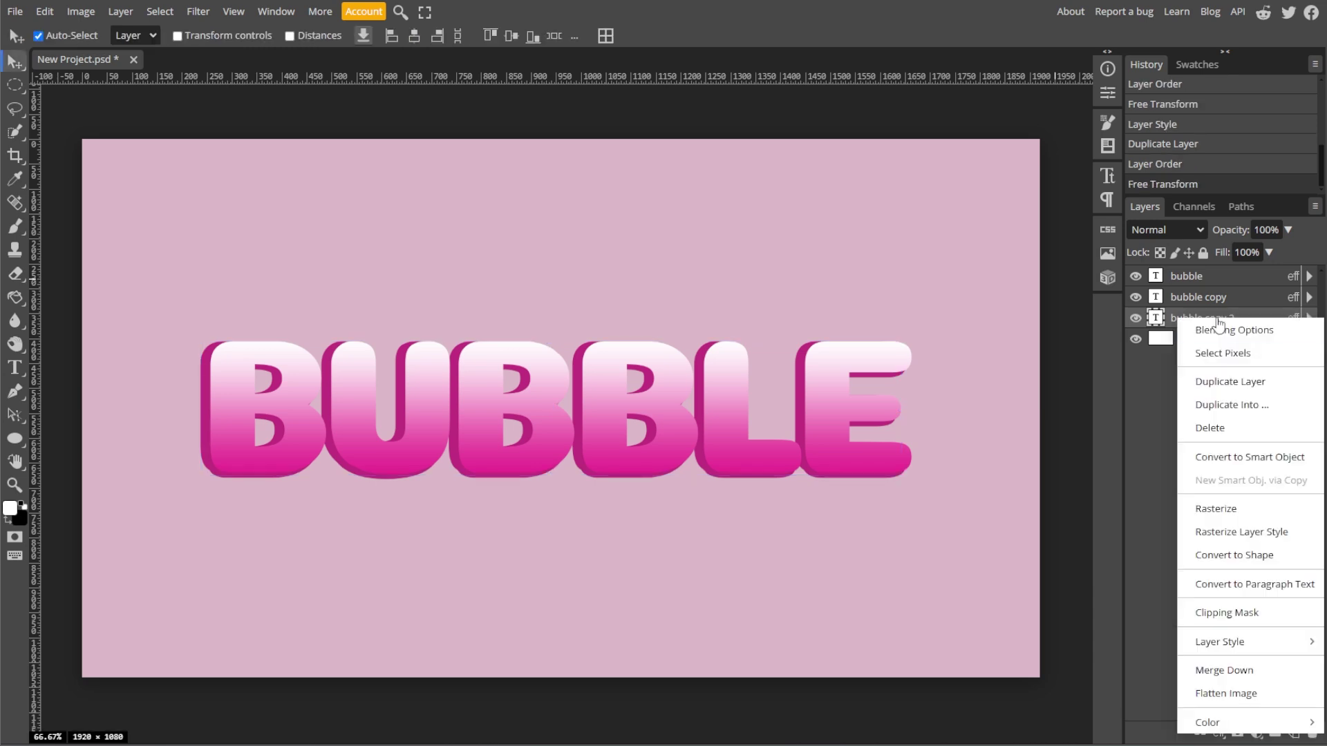
pyautogui.click(1218, 324)
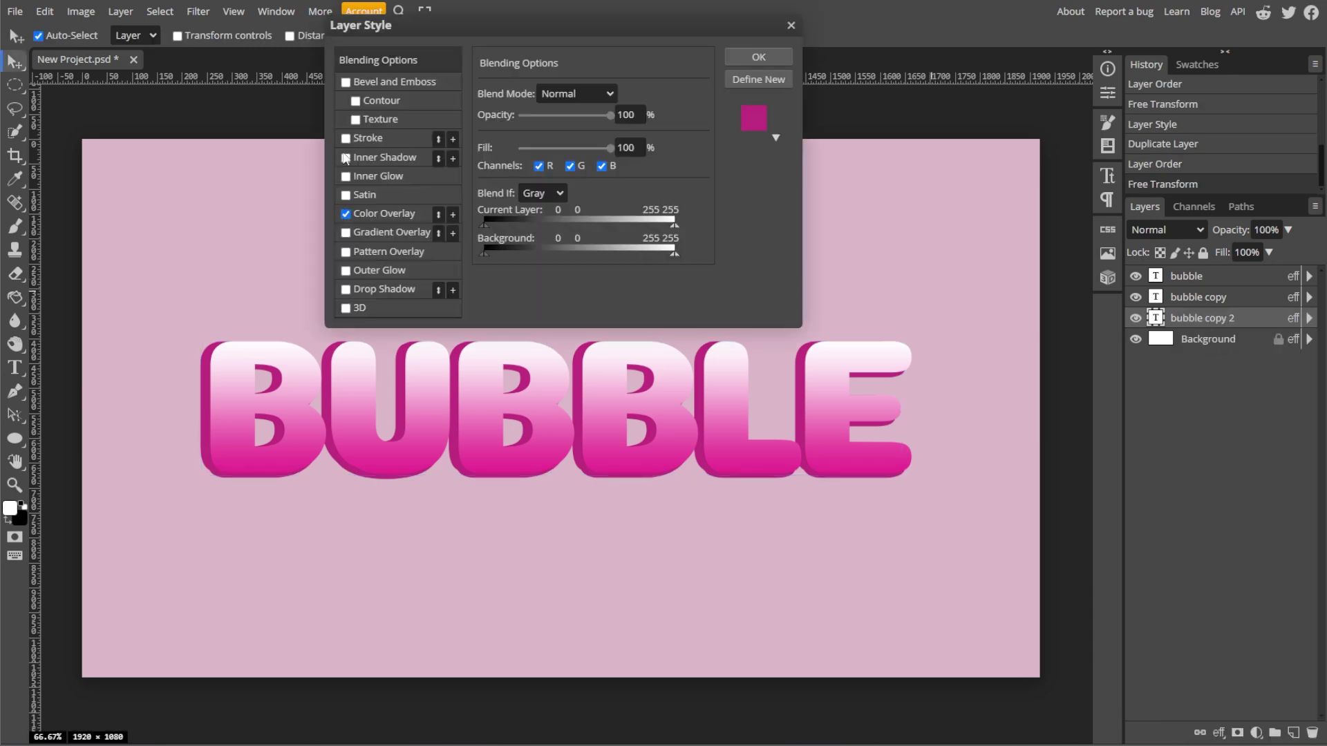
pyautogui.click(346, 139)
pyautogui.click(384, 139)
pyautogui.moveTo(635, 96); pyautogui.dragTo(591, 94)
pyautogui.write('35')
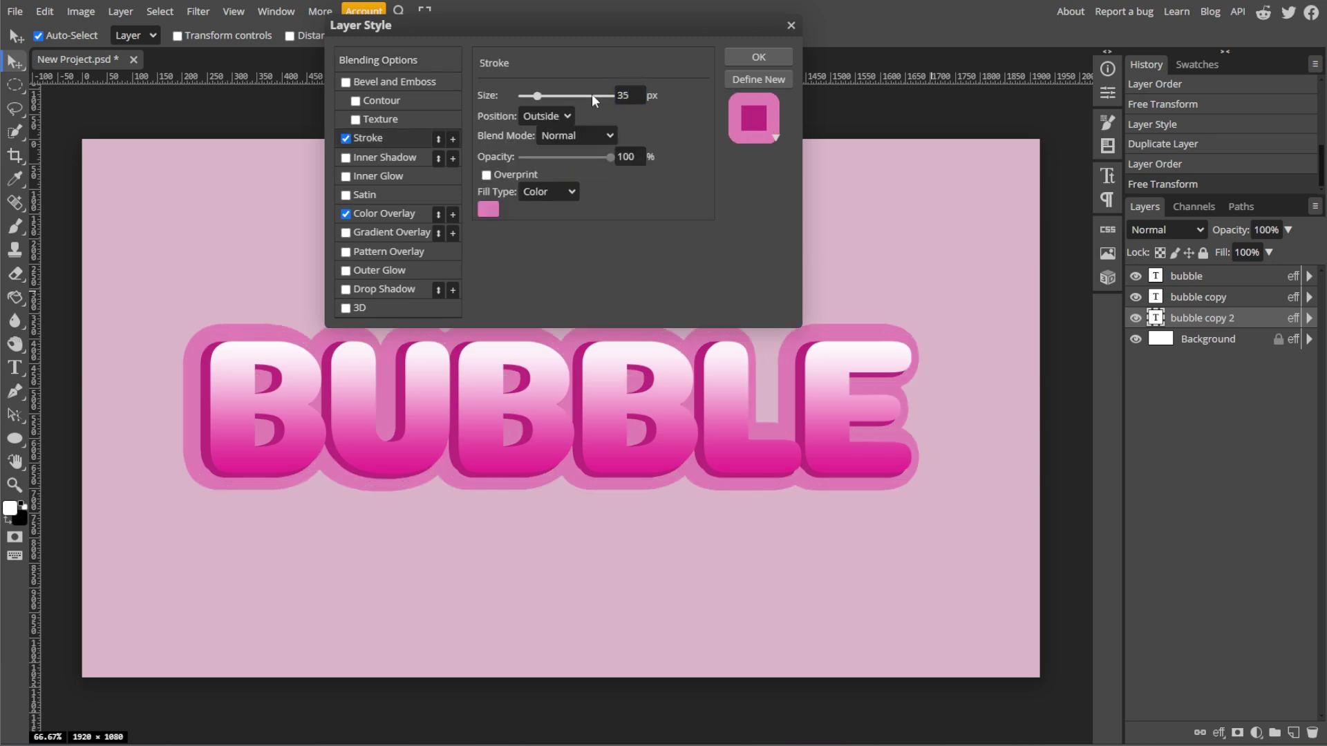
pyautogui.click(488, 209)
pyautogui.moveTo(148, 407)
pyautogui.mouseDown()
pyautogui.moveTo(154, 423)
pyautogui.moveTo(161, 409)
pyautogui.mouseUp()
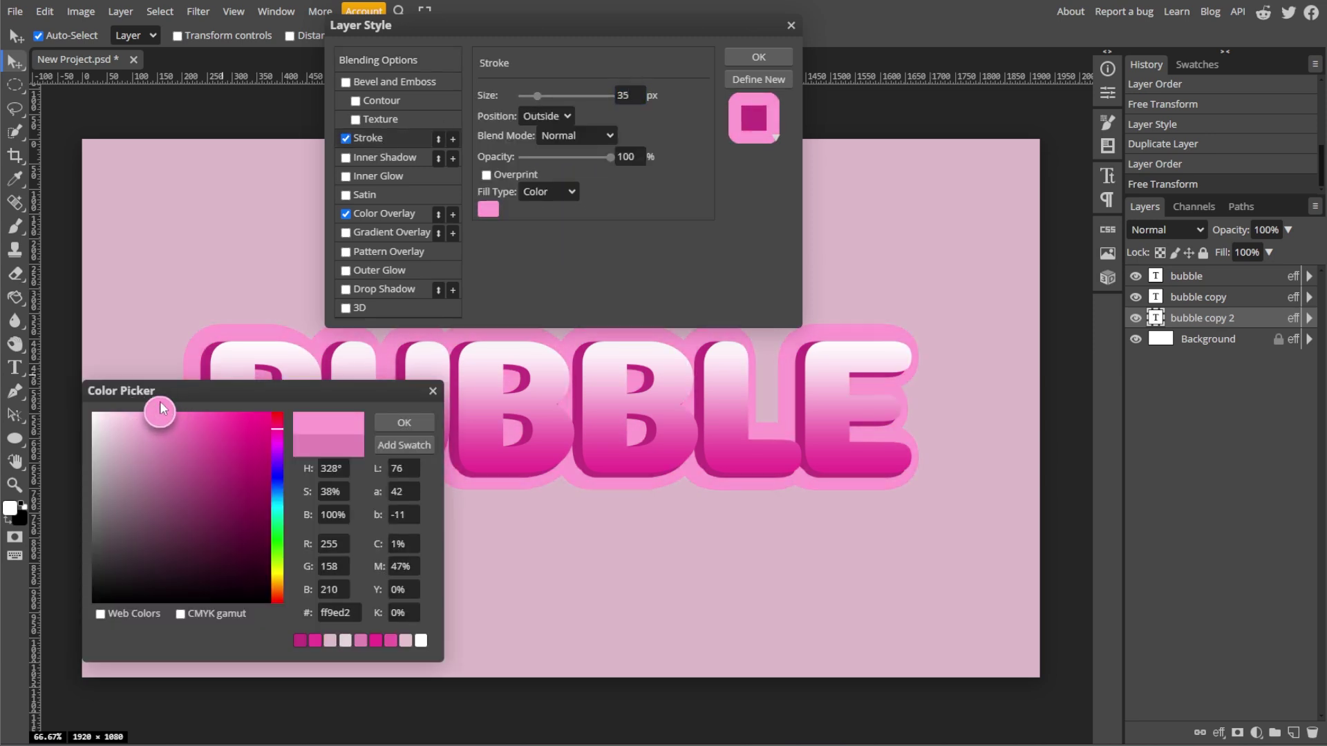
pyautogui.click(408, 423)
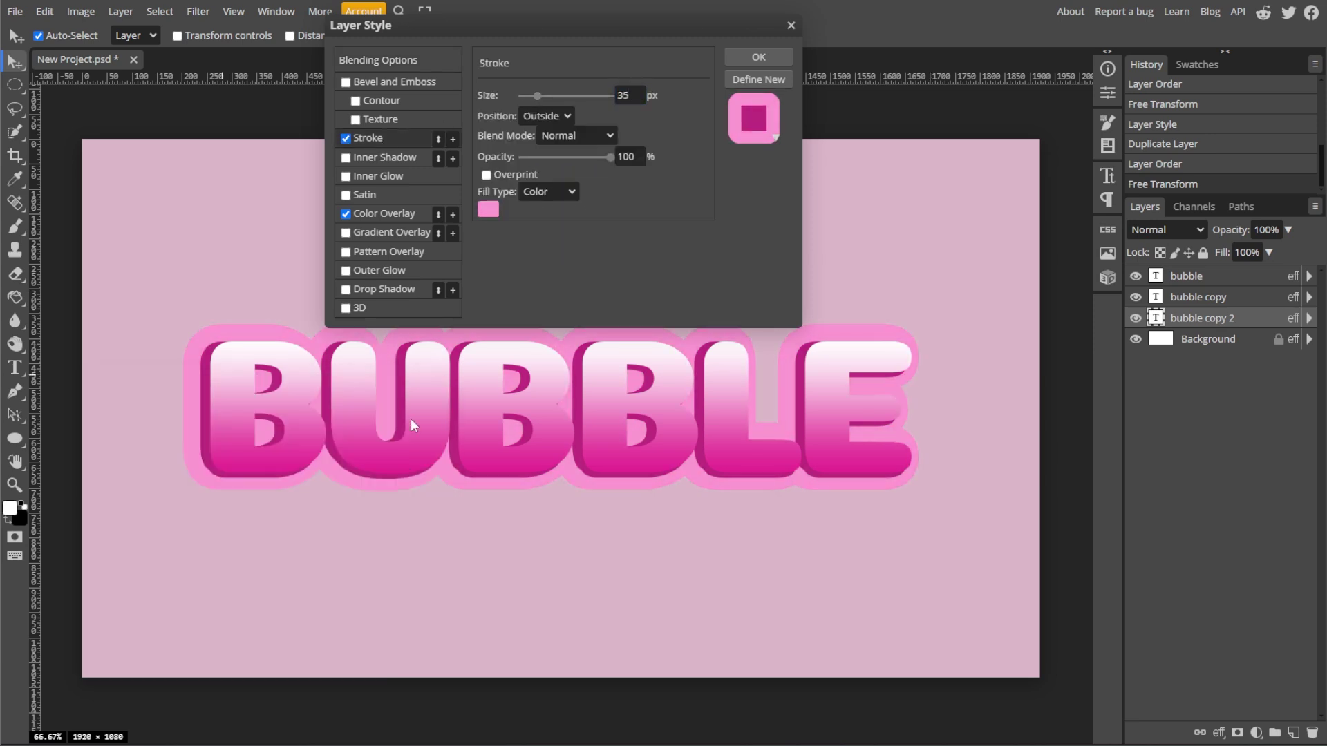
pyautogui.click(758, 58)
# Duplicate the bubble copy 2 layer and place the duplicate directly above the Background layer
pyautogui.rightClick(1188, 324)
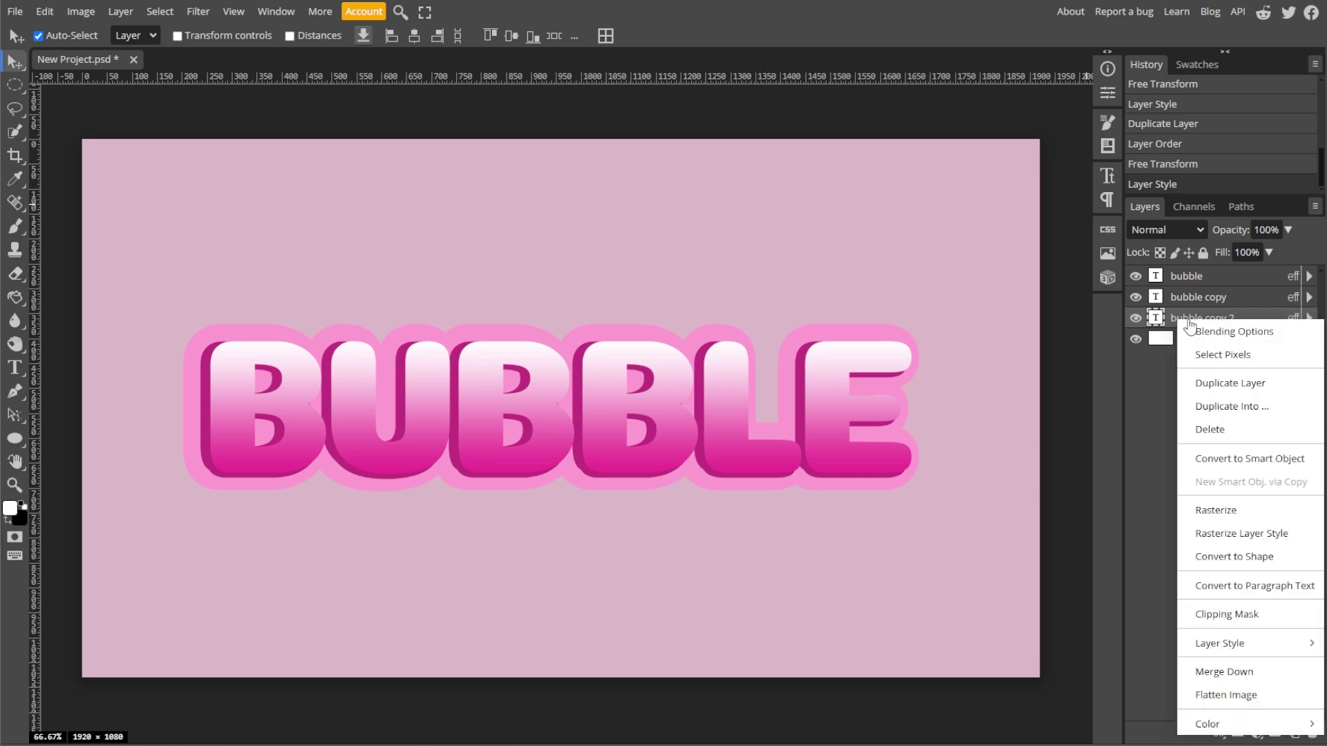
pyautogui.click(1216, 383)
pyautogui.moveTo(1194, 319); pyautogui.dragTo(1199, 343)
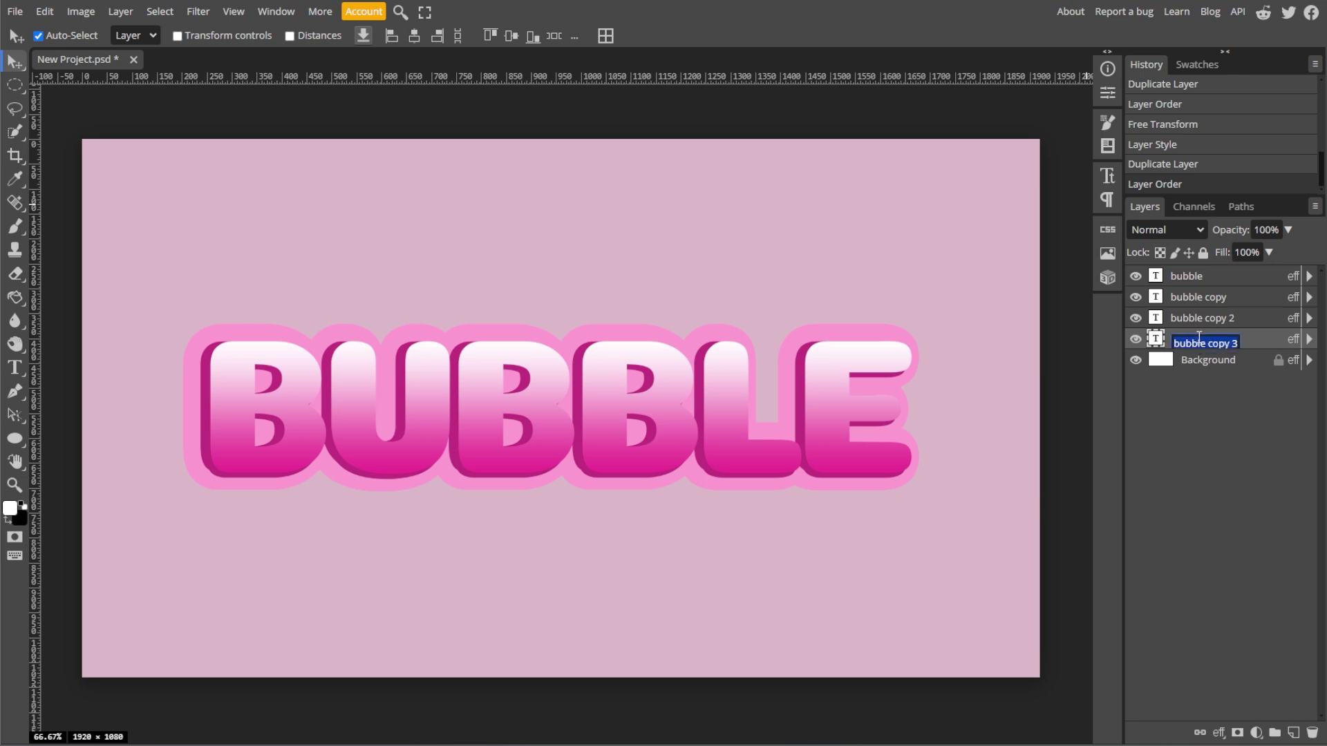
# Offset the bubble copy 3 text layer 10 px down and 10 px left with Free Transform
pyautogui.hotkey('ctrl', 't')
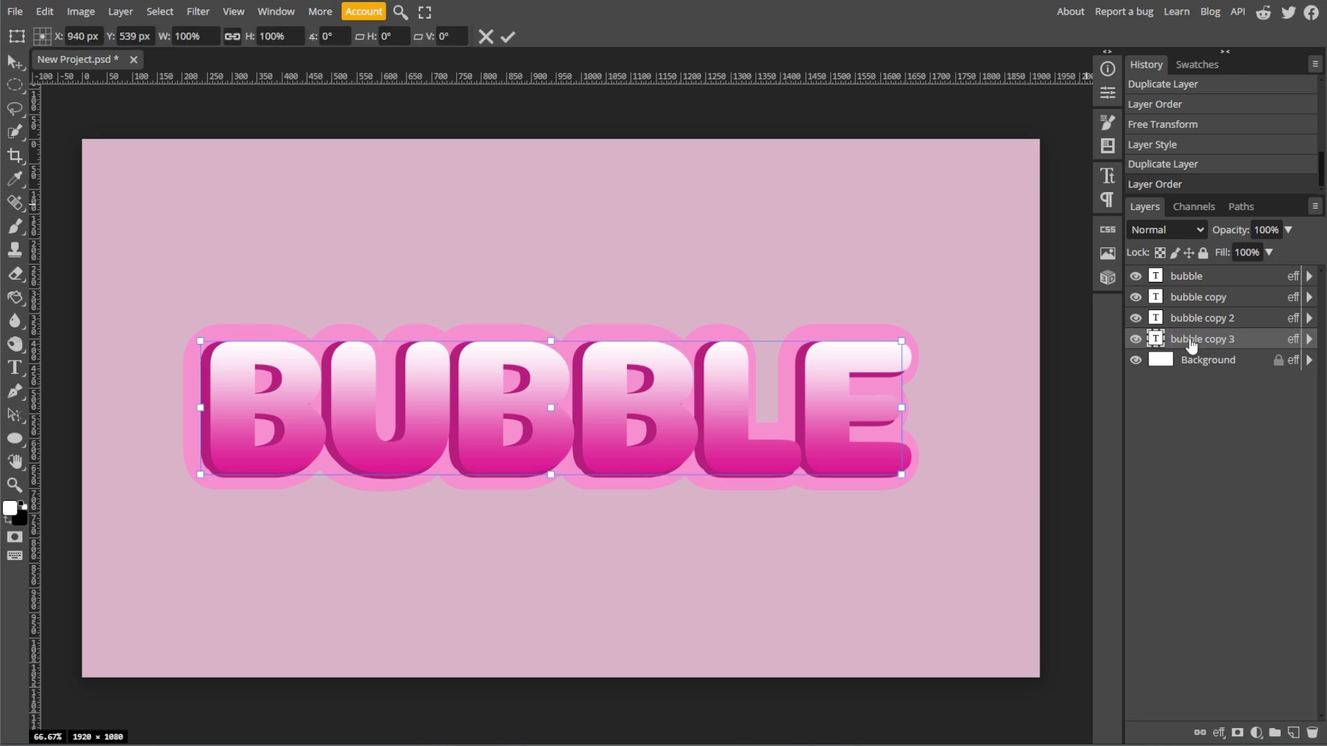
pyautogui.press('Down')
pyautogui.press('Down')
pyautogui.press('Down')
pyautogui.press('Down')
pyautogui.press('Down')
pyautogui.press('Down')
pyautogui.press('Down')
pyautogui.press('Down')
pyautogui.press('Down')
pyautogui.press('Down')
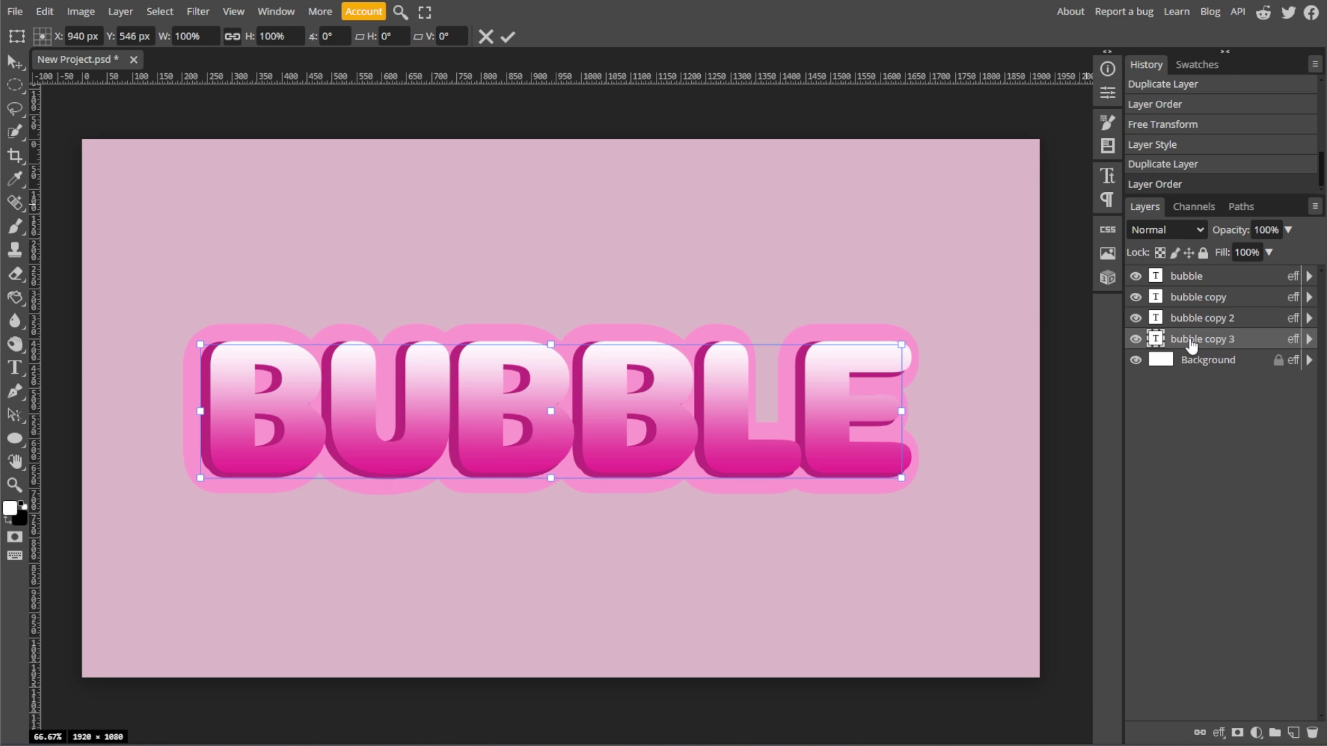
pyautogui.press('Left')
pyautogui.press('Left')
pyautogui.press('Left')
pyautogui.press('Left')
pyautogui.press('Left')
pyautogui.press('Left')
pyautogui.press('Left')
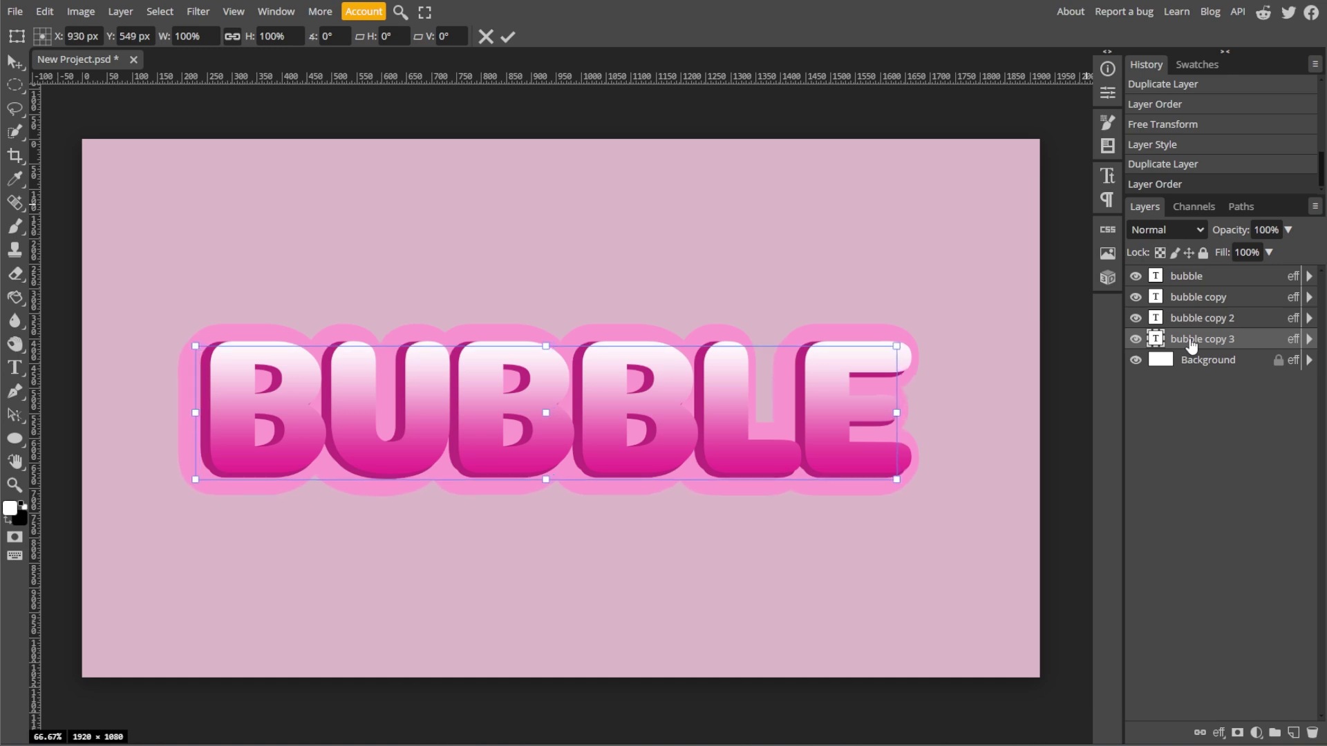
pyautogui.press('Return')
# Recolour the Stroke of the bubble copy 3 layer to light pink #ffc1e2 and increase its size
pyautogui.rightClick(1190, 344)
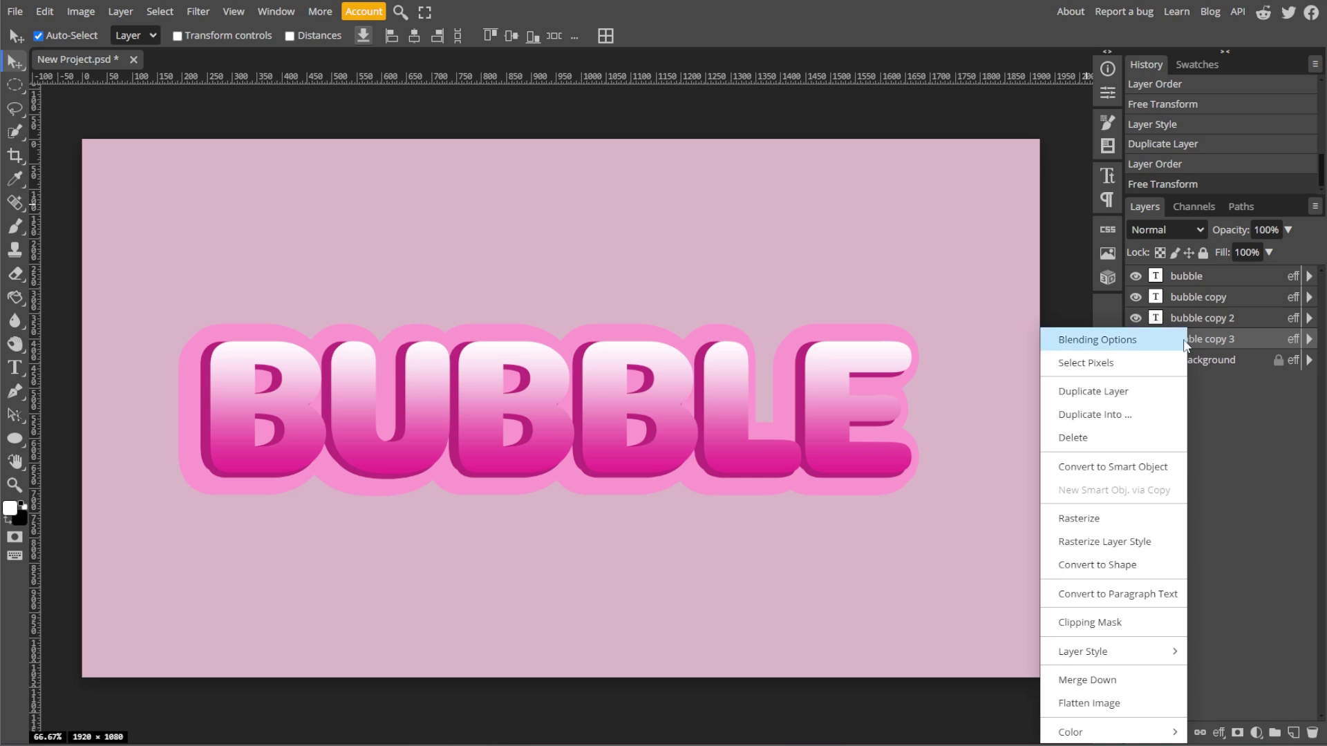
pyautogui.click(1154, 339)
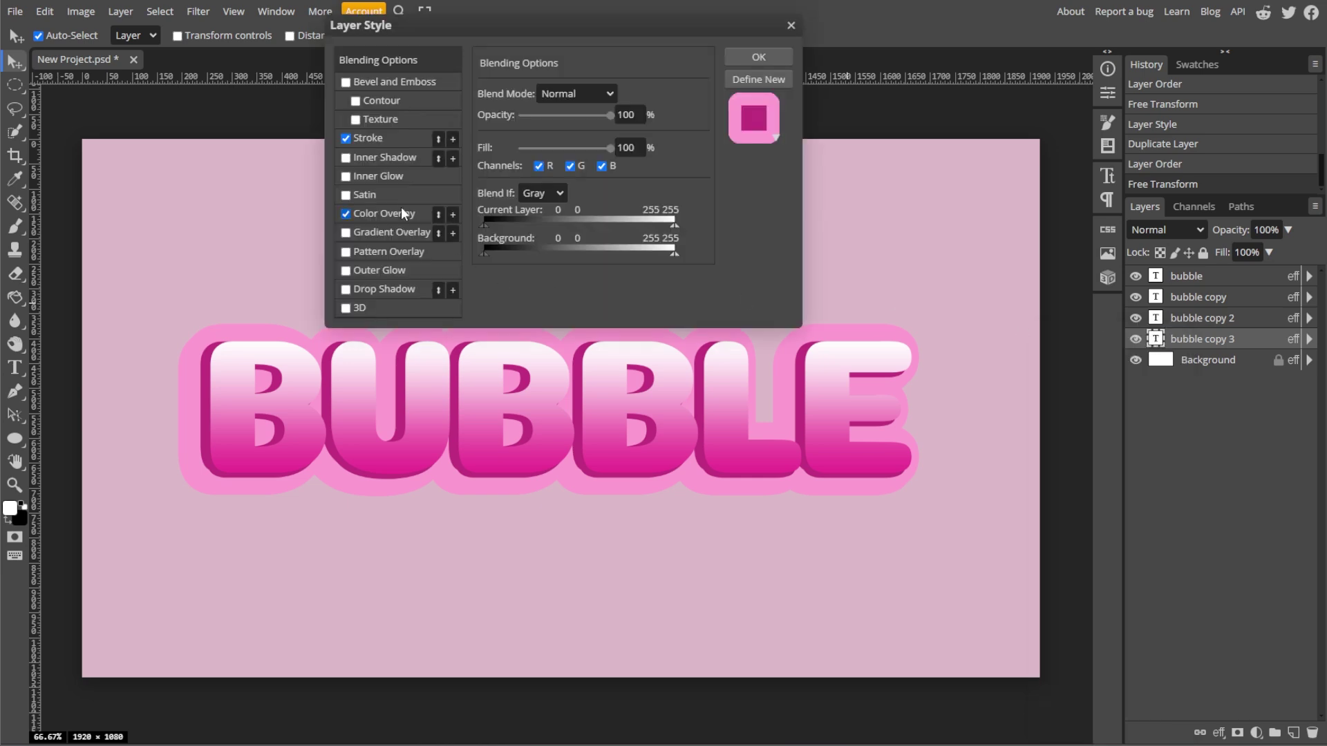
pyautogui.click(399, 209)
pyautogui.click(382, 138)
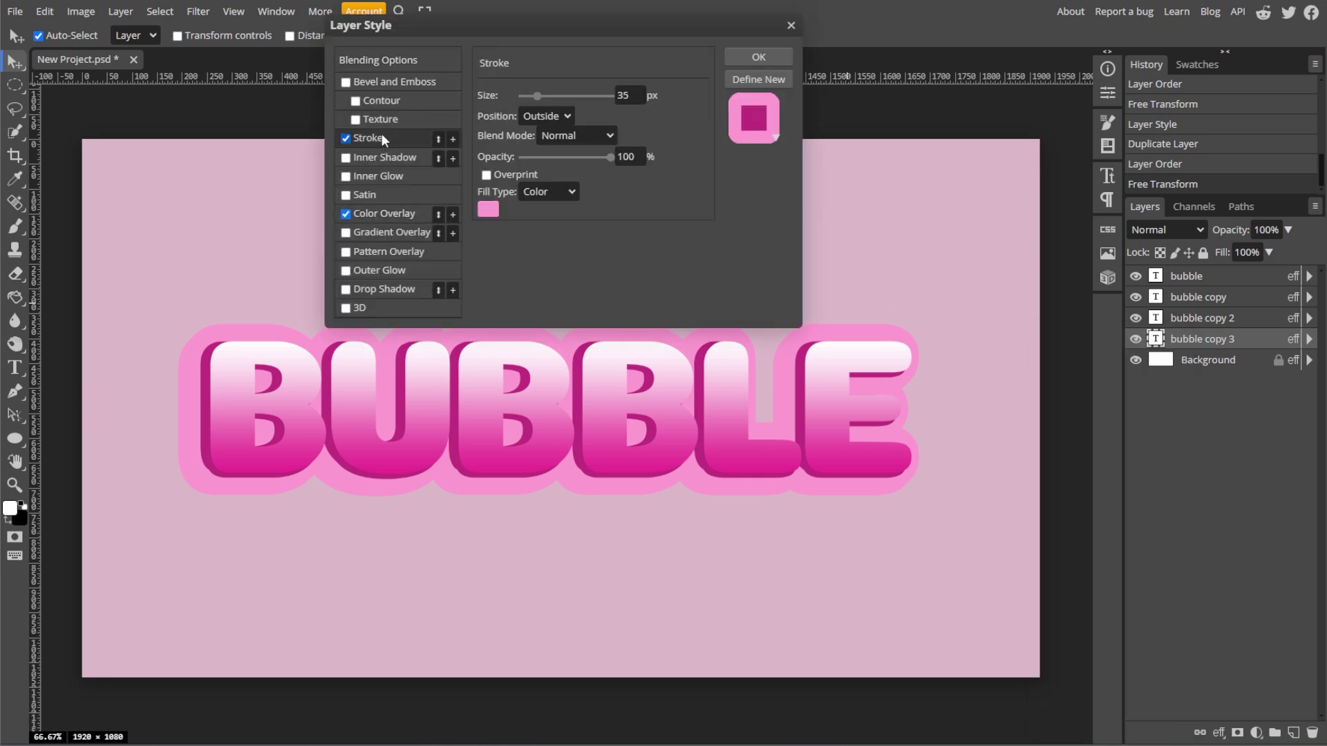
pyautogui.click(488, 209)
pyautogui.click(136, 407)
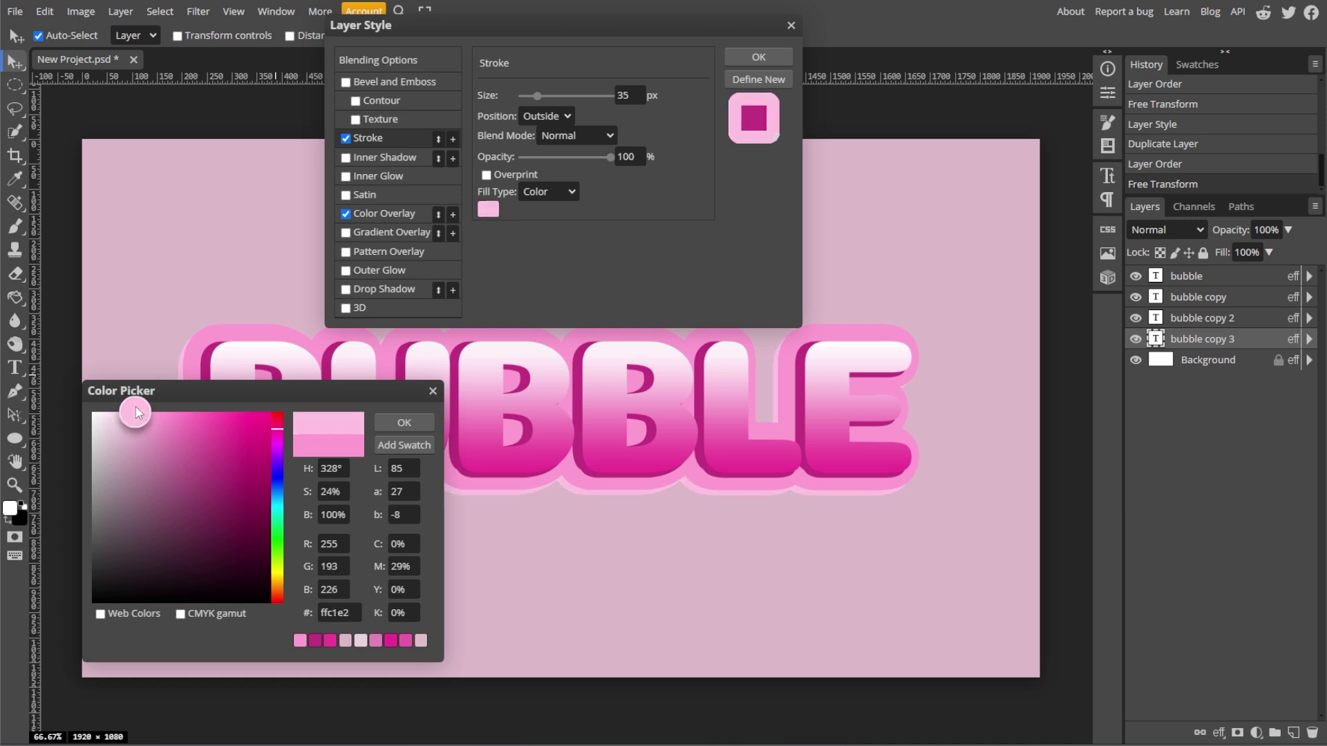
pyautogui.click(395, 418)
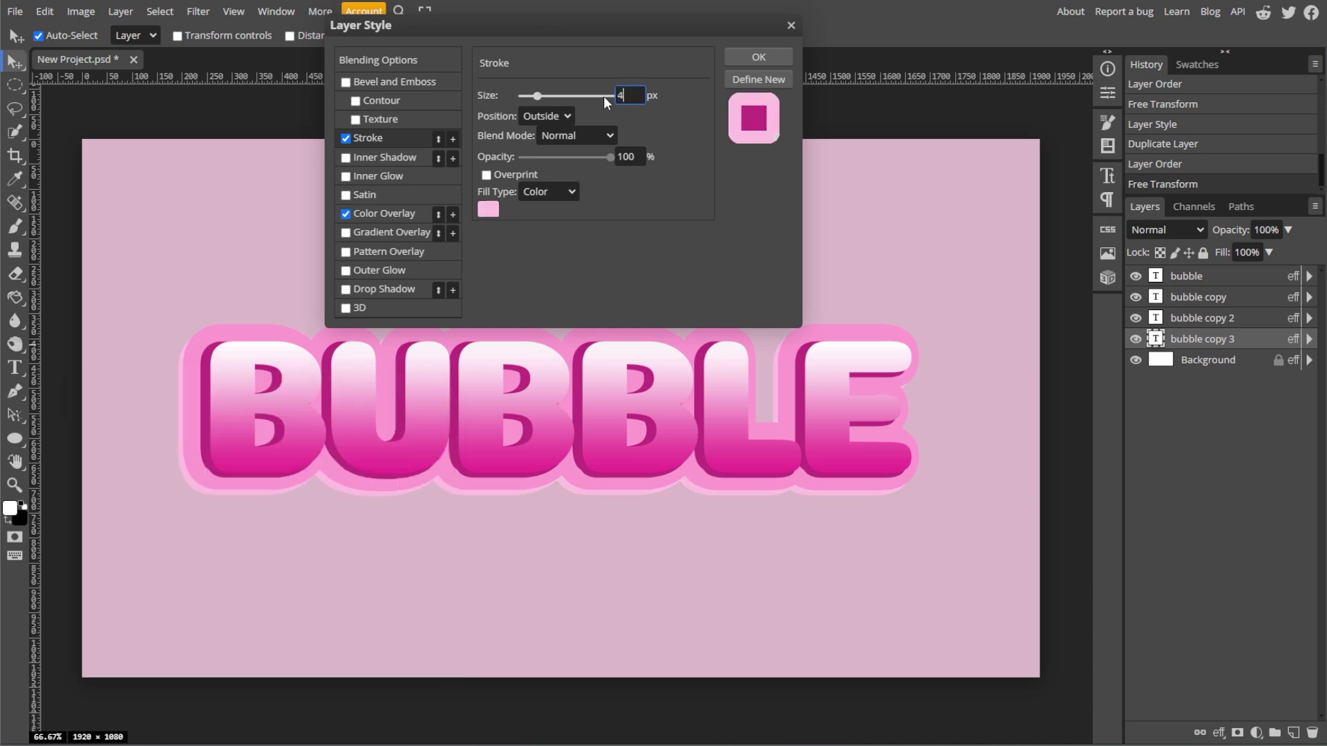
pyautogui.moveTo(537, 96); pyautogui.dragTo(542, 96)
pyautogui.click(493, 213)
pyautogui.click(379, 426)
pyautogui.click(760, 57)
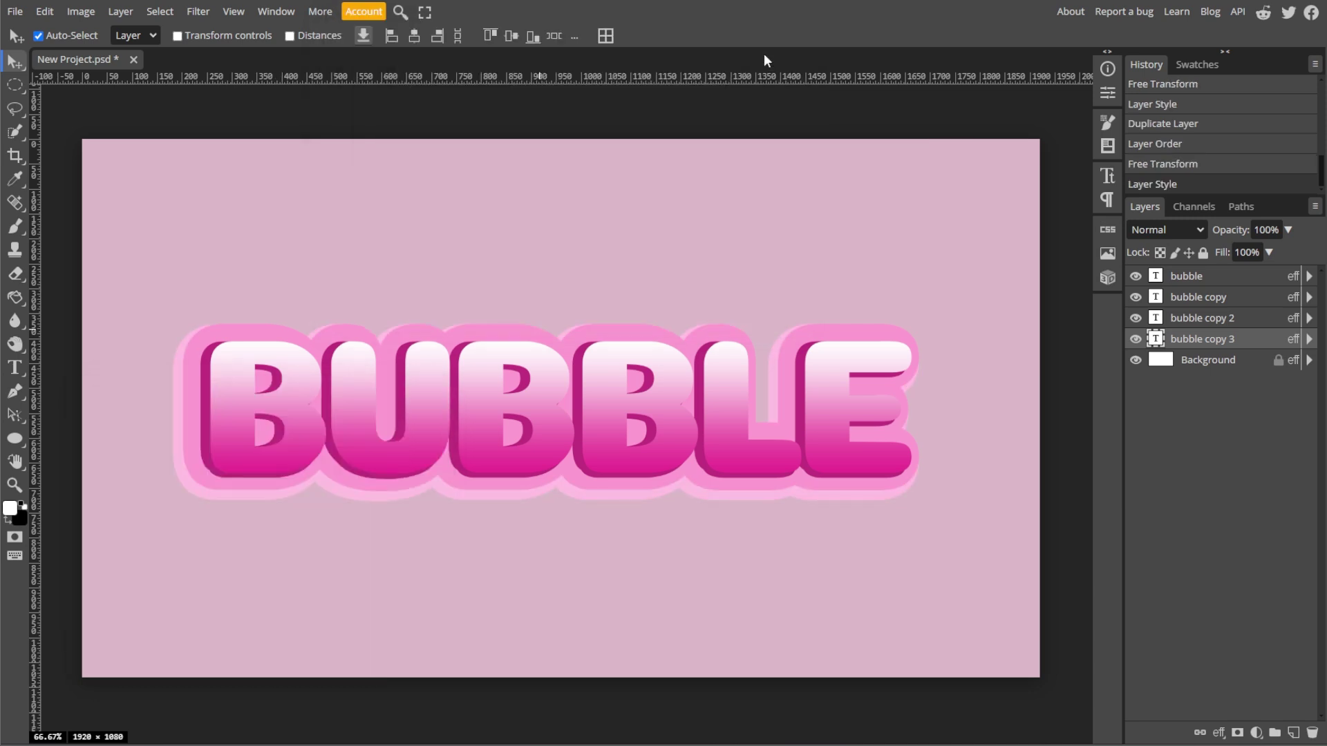
# Group the four text layers and give the group a Drop Shadow with 37% opacity, 27 px distance, 60% spread and 13 px size
pyautogui.keyDown('shift'); pyautogui.click(1199, 277); pyautogui.keyUp('shift')
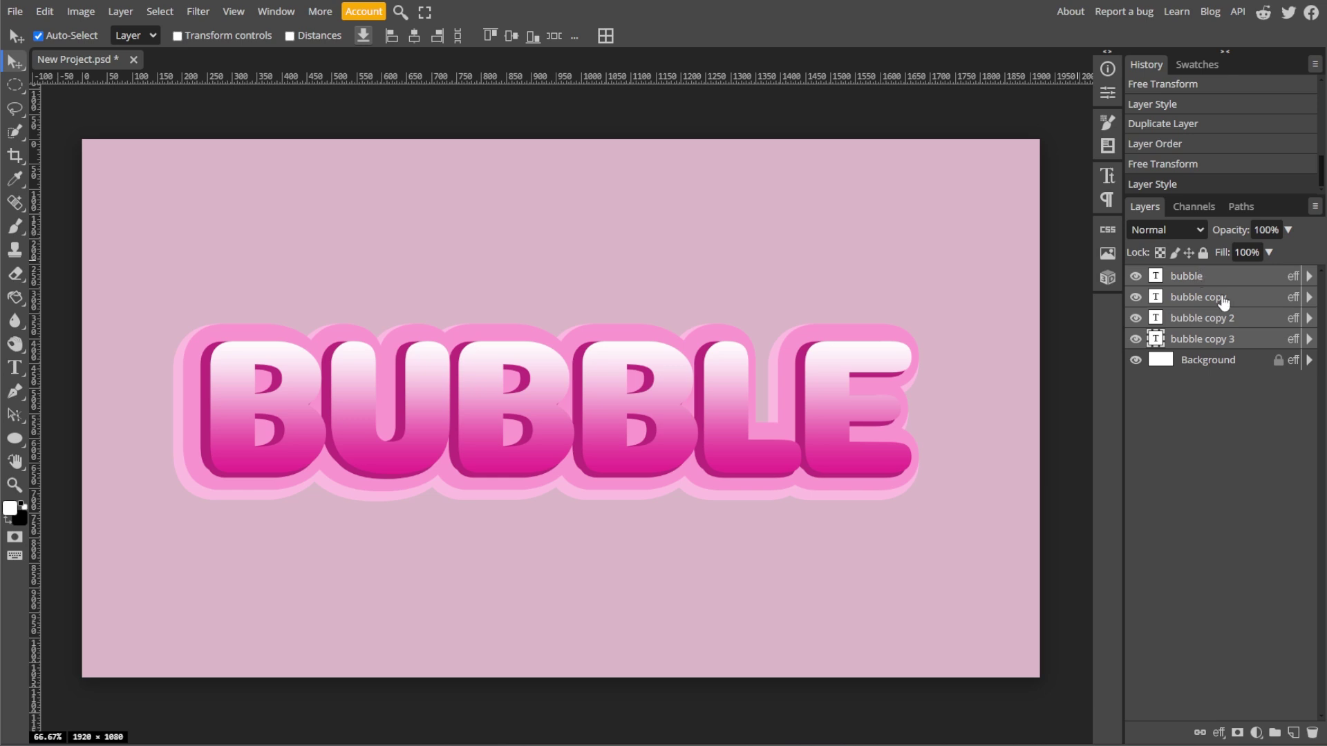
pyautogui.hotkey('ctrl', 'g')
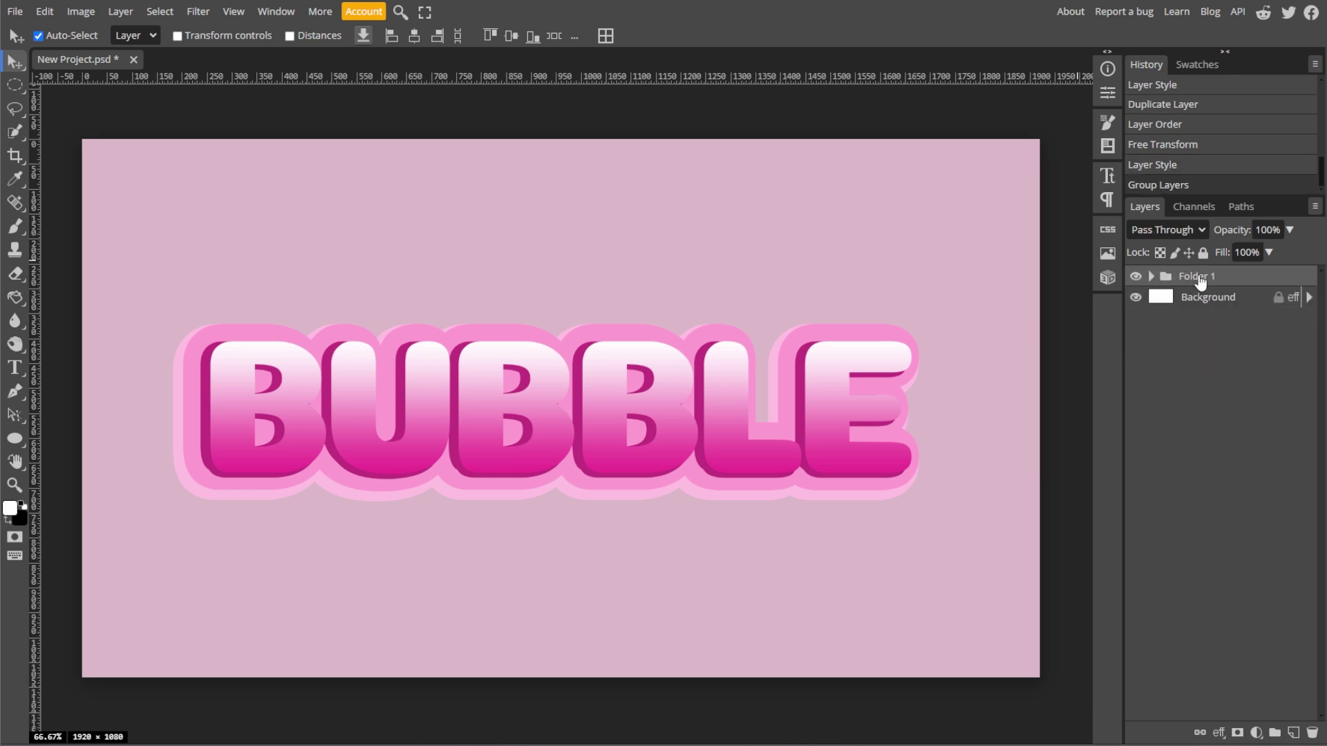
pyautogui.rightClick(1200, 282)
pyautogui.click(1209, 287)
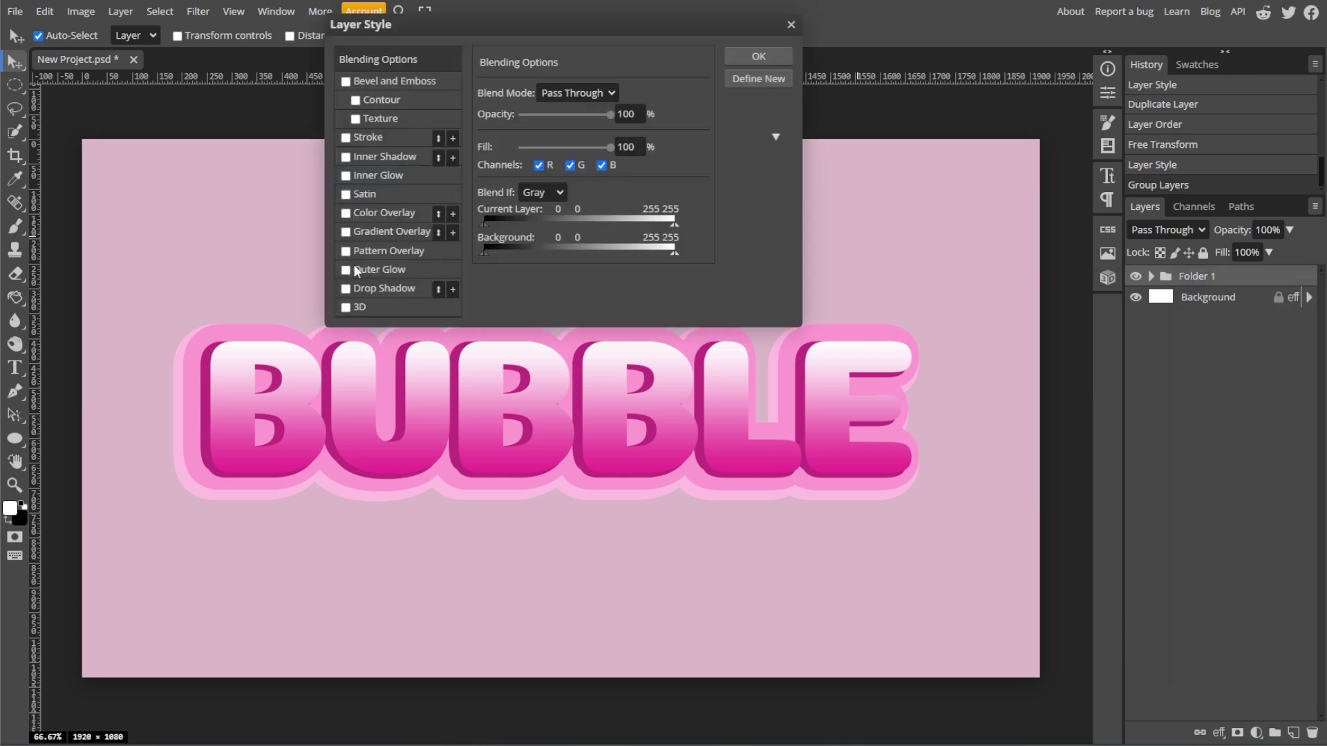
pyautogui.click(346, 289)
pyautogui.click(555, 115)
pyautogui.moveTo(522, 190); pyautogui.dragTo(574, 190)
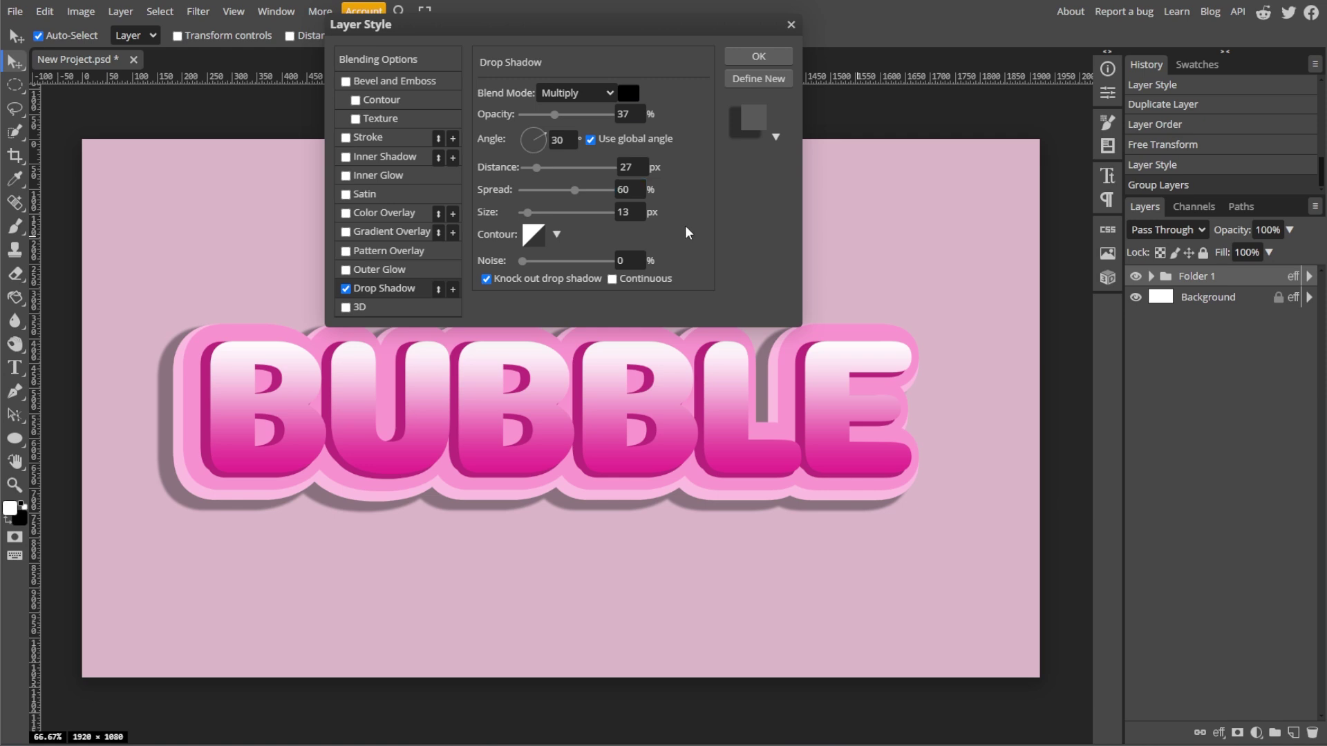
pyautogui.click(739, 60)
# Replace the Background layer's Color Overlay with a Gradient Overlay using the black-to-white preset
pyautogui.doubleClick(1230, 298)
pyautogui.click(346, 213)
pyautogui.click(346, 231)
pyautogui.moveTo(577, 36); pyautogui.dragTo(1043, 85)
pyautogui.click(1009, 224)
pyautogui.click(1020, 182)
pyautogui.click(419, 82)
pyautogui.click(1062, 182)
pyautogui.scroll(-1, 1078, 252)
pyautogui.scroll(1, 1078, 252)
pyautogui.click(1015, 231)
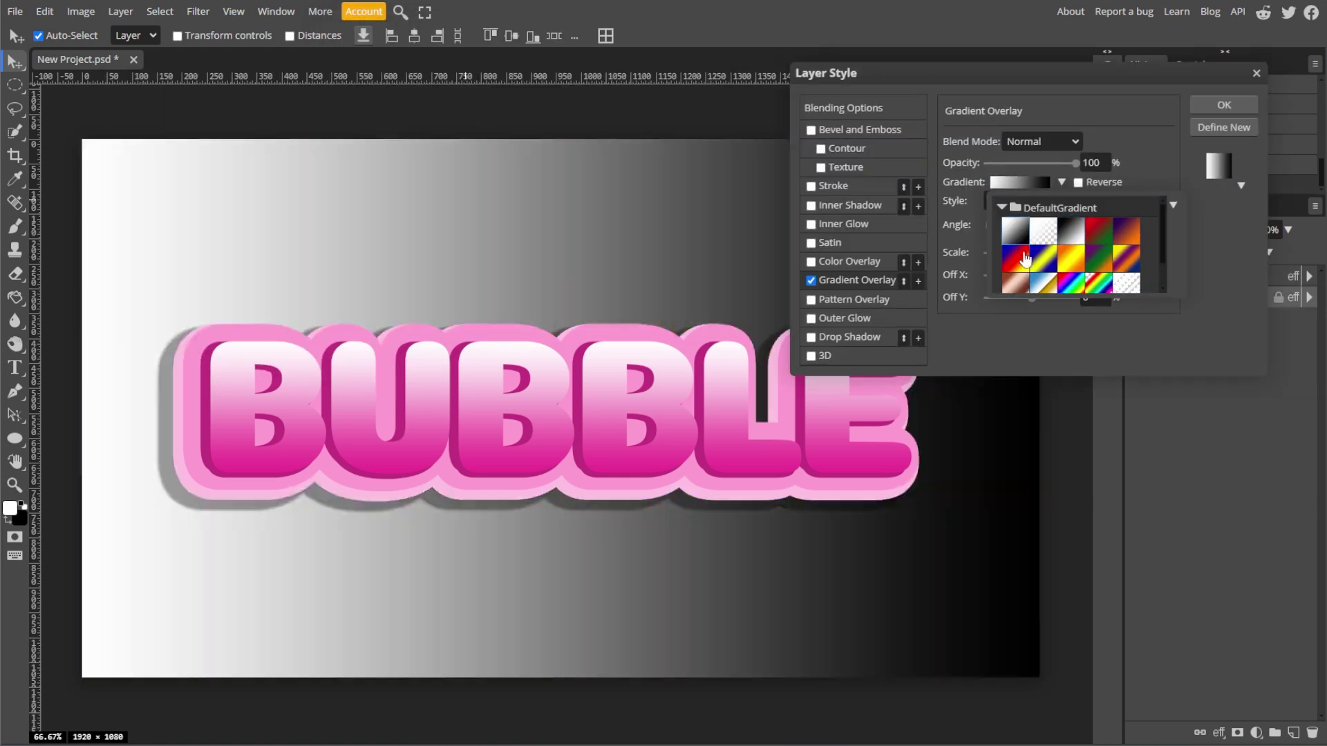
pyautogui.click(1016, 281)
pyautogui.click(1023, 231)
pyautogui.click(1068, 231)
# Set the start colour stop of the background gradient to light pink #ffafff
pyautogui.click(1019, 182)
pyautogui.click(125, 272)
pyautogui.click(241, 327)
pyautogui.click(276, 444)
pyautogui.click(148, 412)
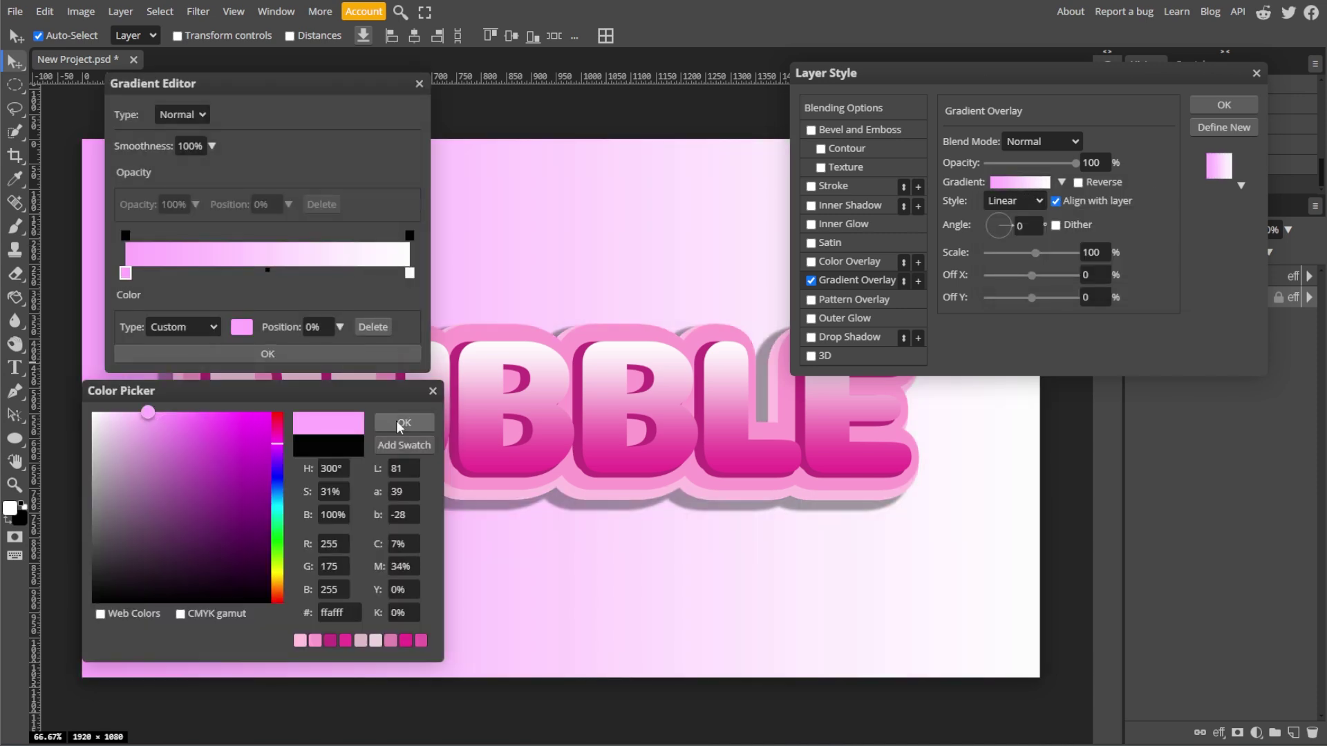
pyautogui.click(396, 423)
# Try a peach orange colour on the end stop of the background gradient
pyautogui.click(409, 273)
pyautogui.click(242, 326)
pyautogui.click(242, 440)
pyautogui.click(277, 566)
pyautogui.click(276, 588)
pyautogui.click(174, 472)
pyautogui.click(403, 423)
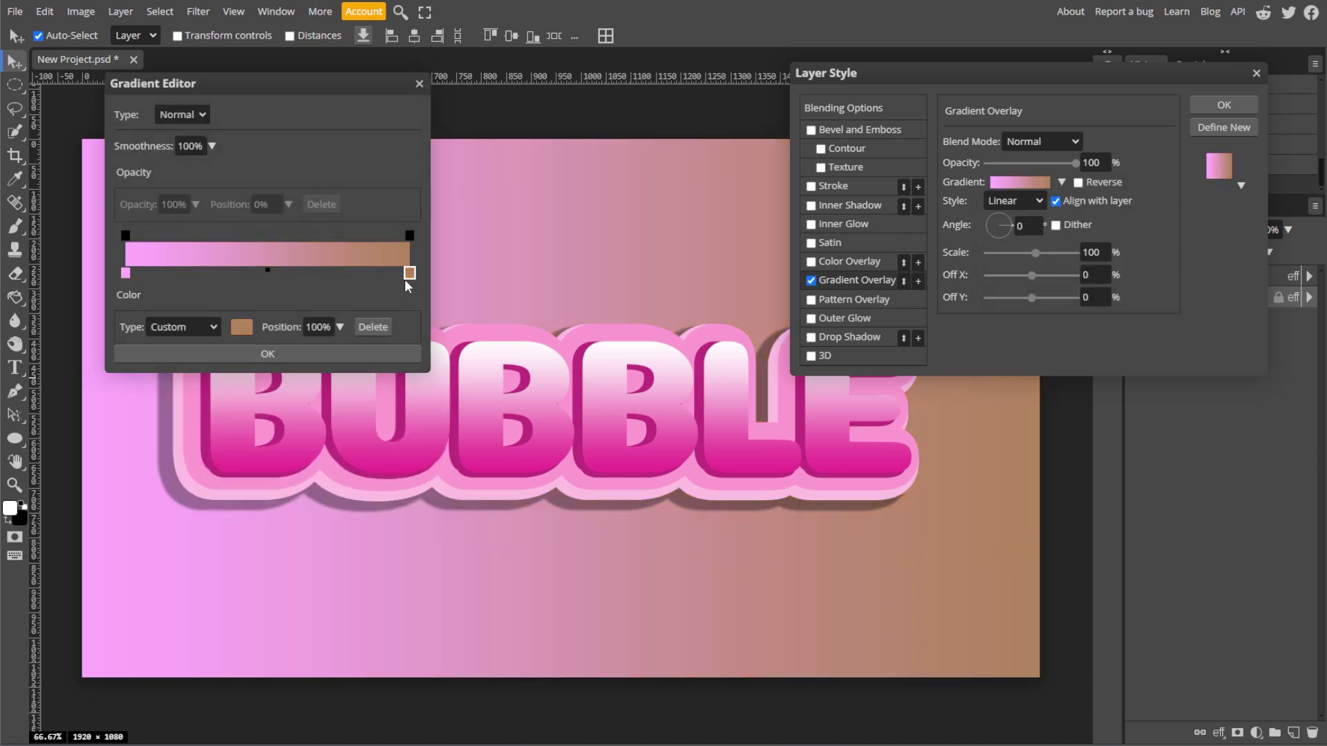
pyautogui.click(241, 327)
pyautogui.click(165, 413)
pyautogui.click(404, 423)
pyautogui.click(267, 354)
# Reverse the background gradient, recolour its end stop light blue, and apply the layer style
pyautogui.click(1078, 181)
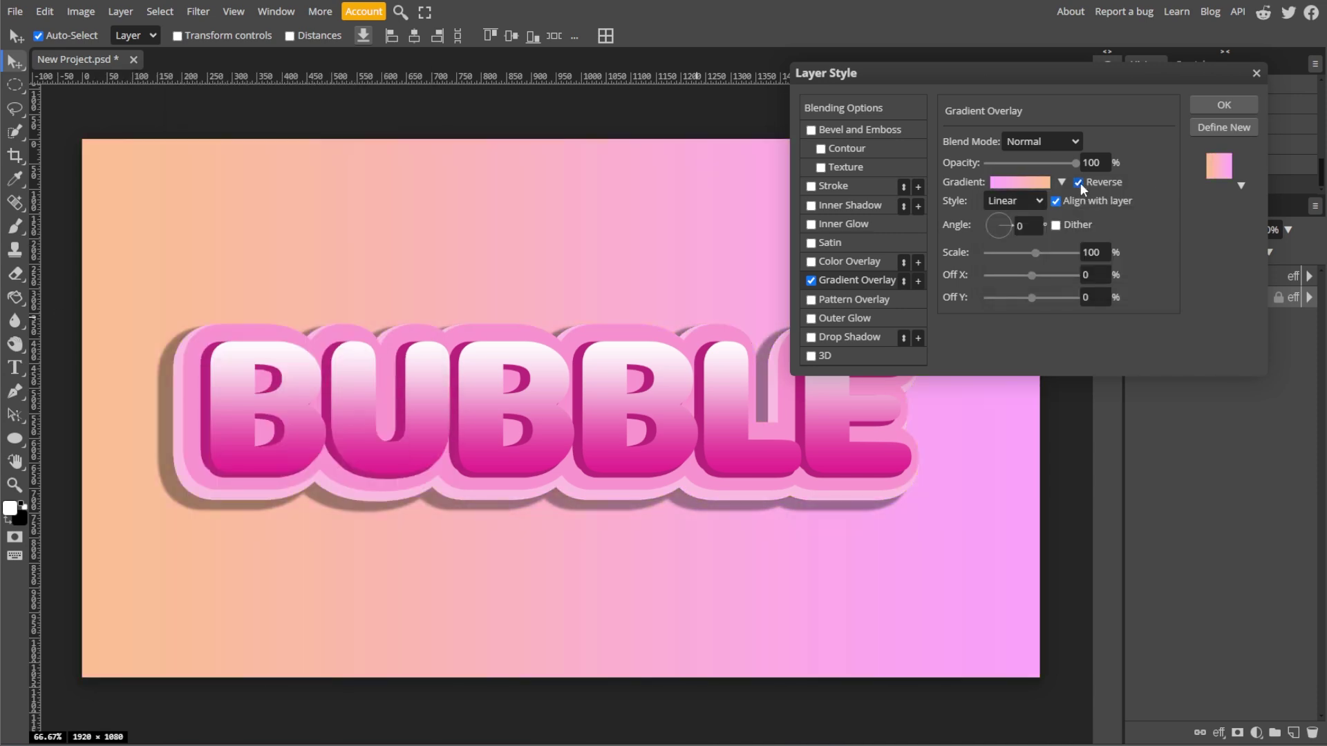
pyautogui.click(1020, 182)
pyautogui.click(409, 273)
pyautogui.click(241, 327)
pyautogui.click(276, 504)
pyautogui.click(144, 412)
pyautogui.click(403, 422)
pyautogui.click(267, 354)
pyautogui.click(1222, 104)
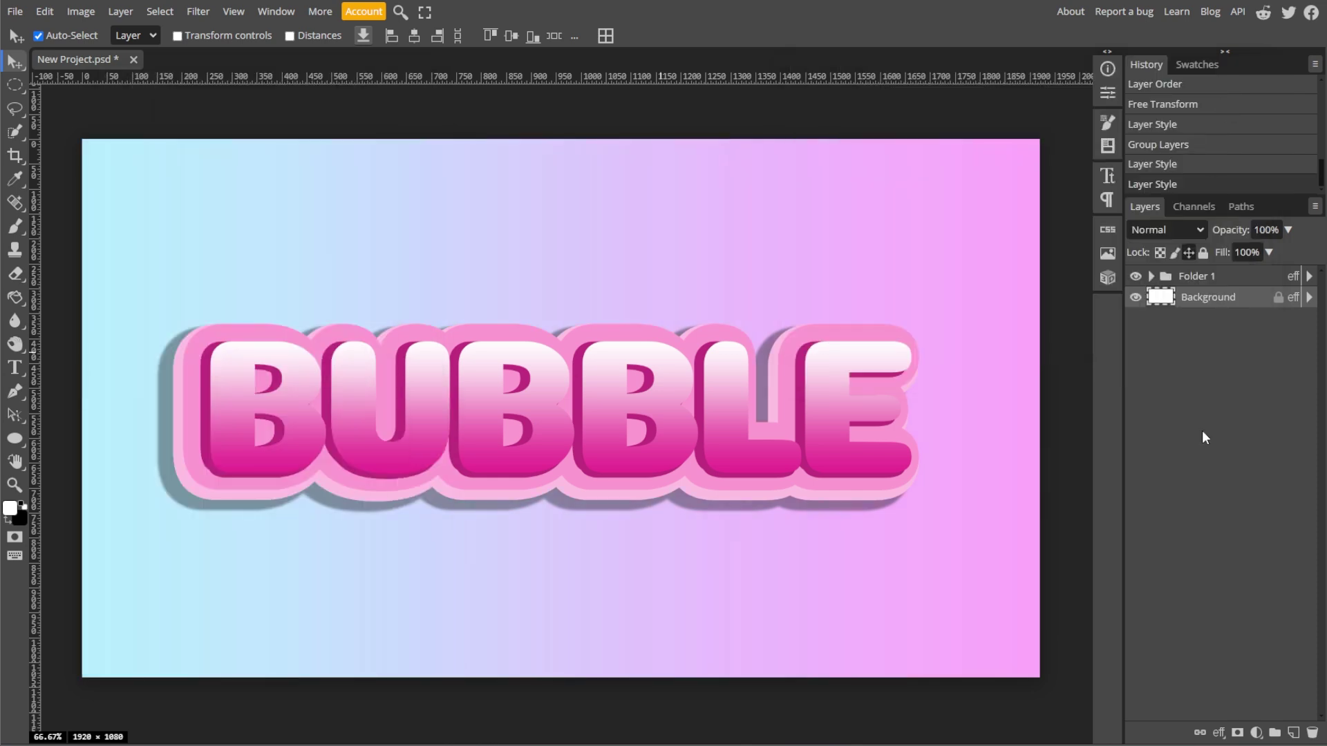
# Export the finished bubble text artwork as a PNG image, checking the whole design in the export preview
pyautogui.click(14, 11)
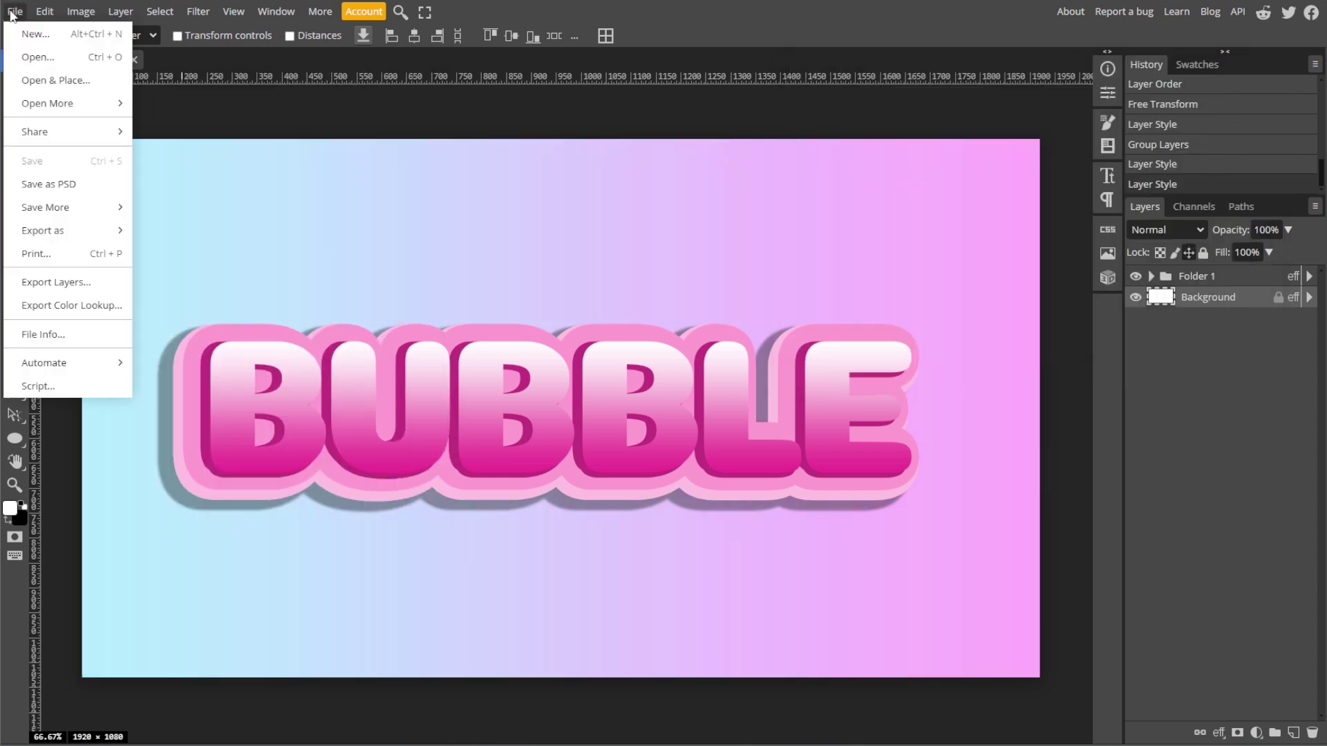
pyautogui.moveTo(104, 230)
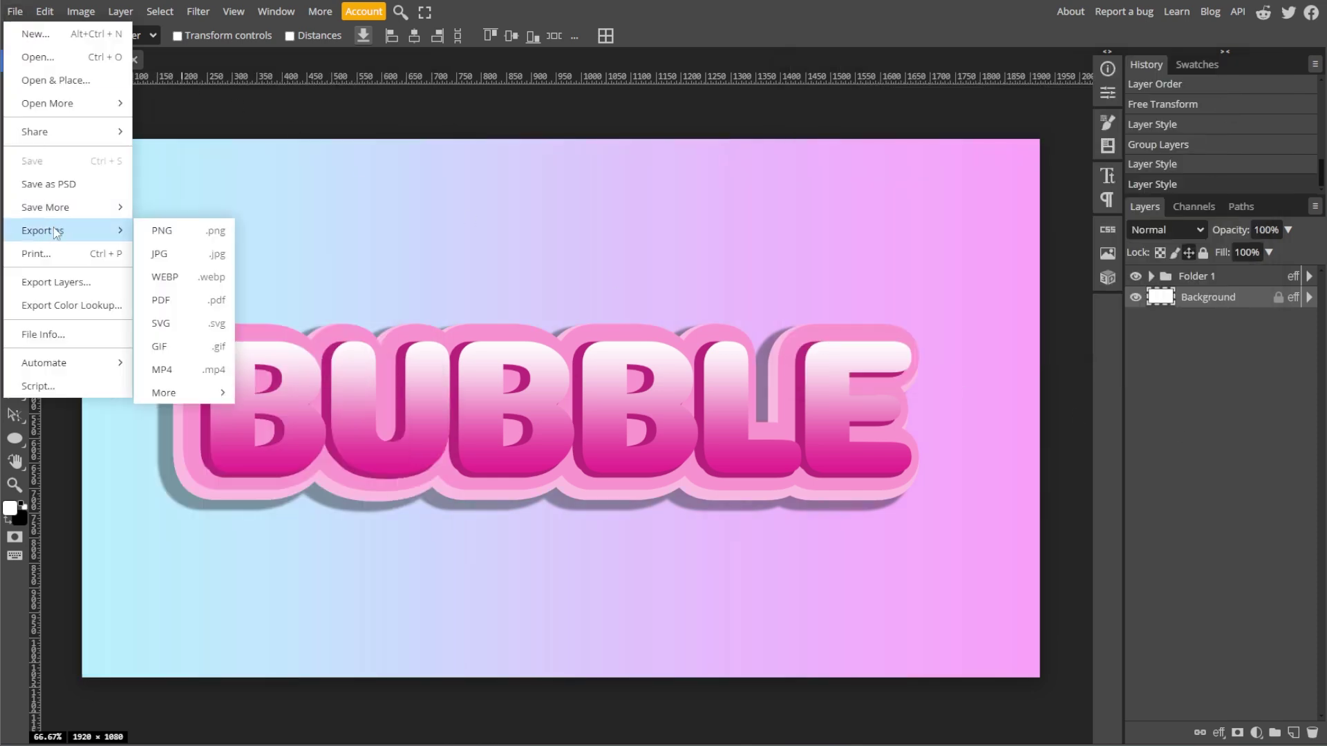
pyautogui.click(234, 239)
pyautogui.scroll(-3, 270, 276)
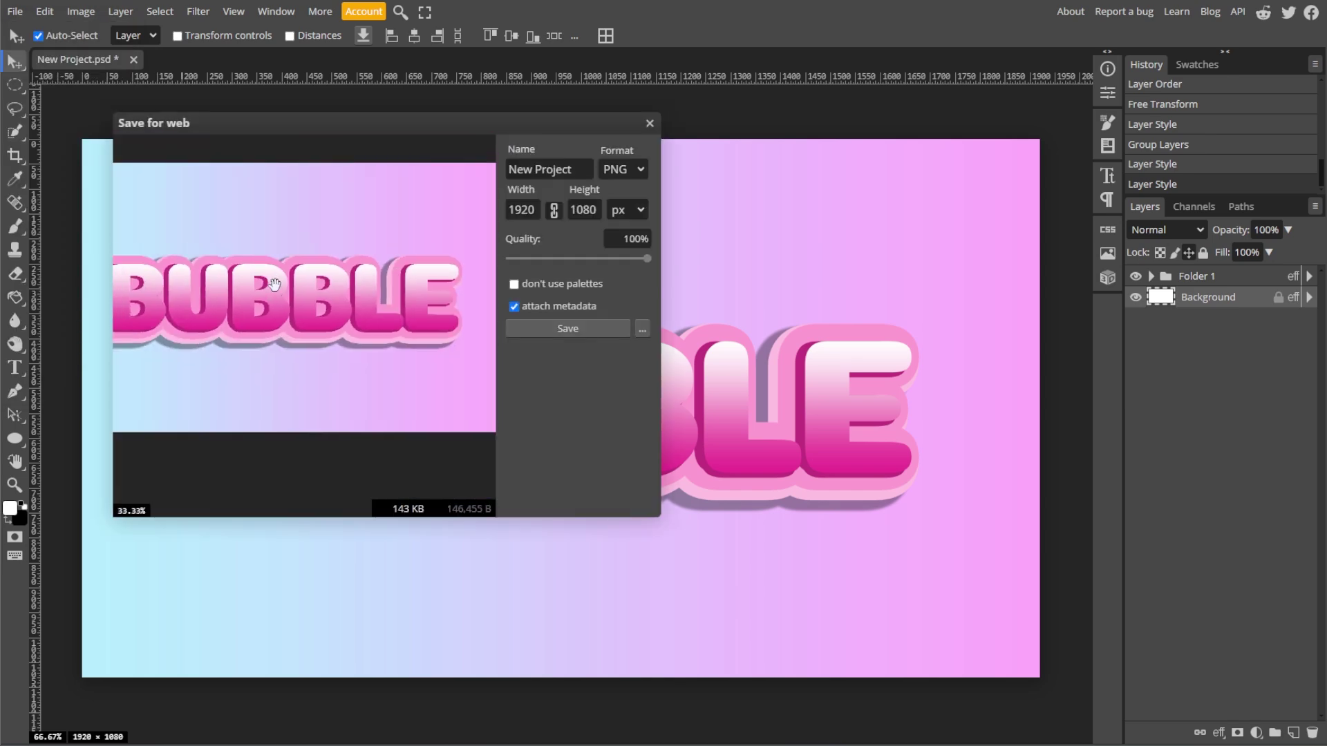
pyautogui.moveTo(275, 284); pyautogui.dragTo(301, 340)
pyautogui.scroll(-1, 290, 322)
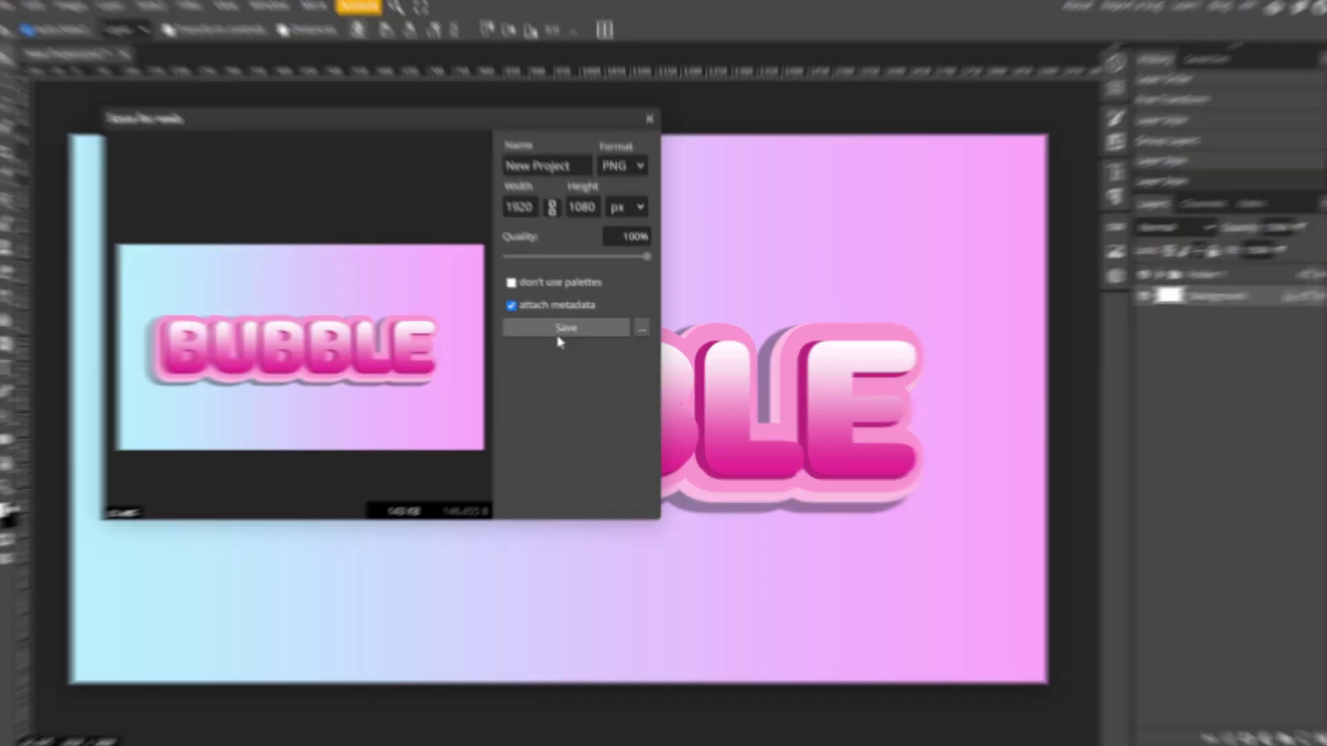